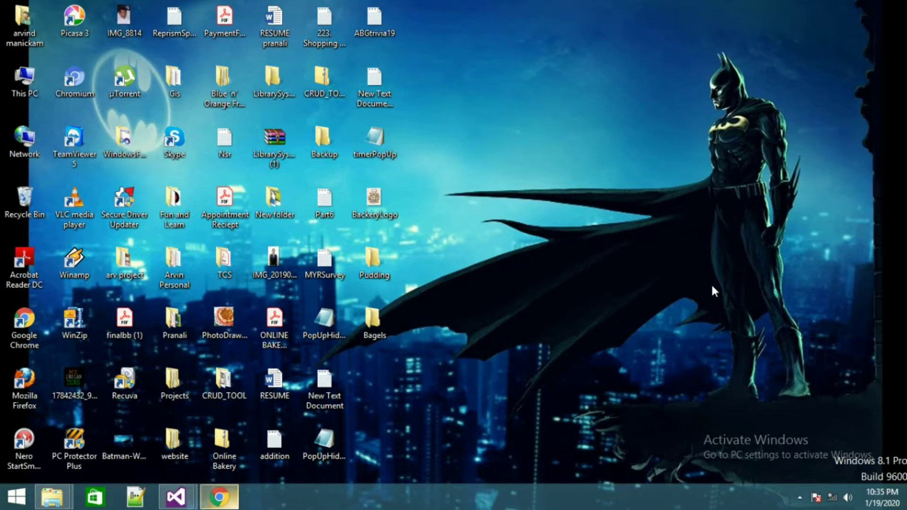
Refresh the Windows desktop and restore the Chrome window showing Online Bakery.
right_click(489, 260)
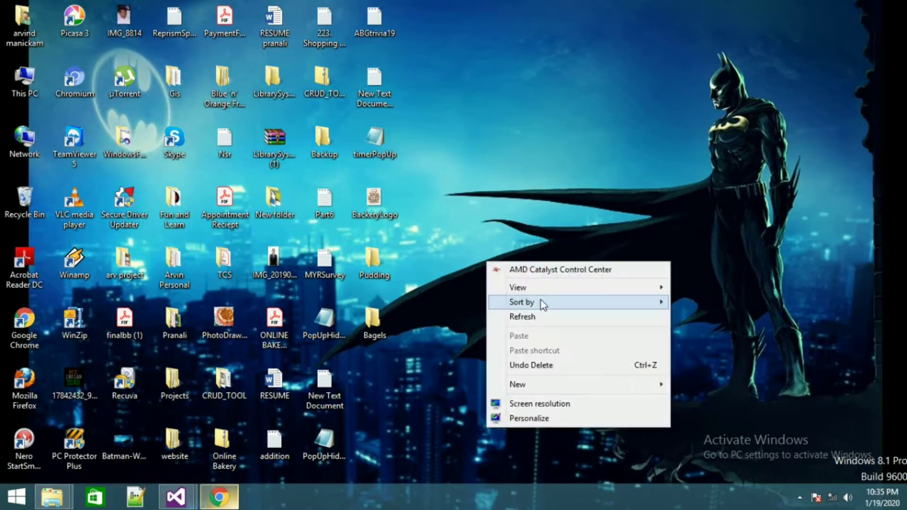
click(560, 319)
click(220, 497)
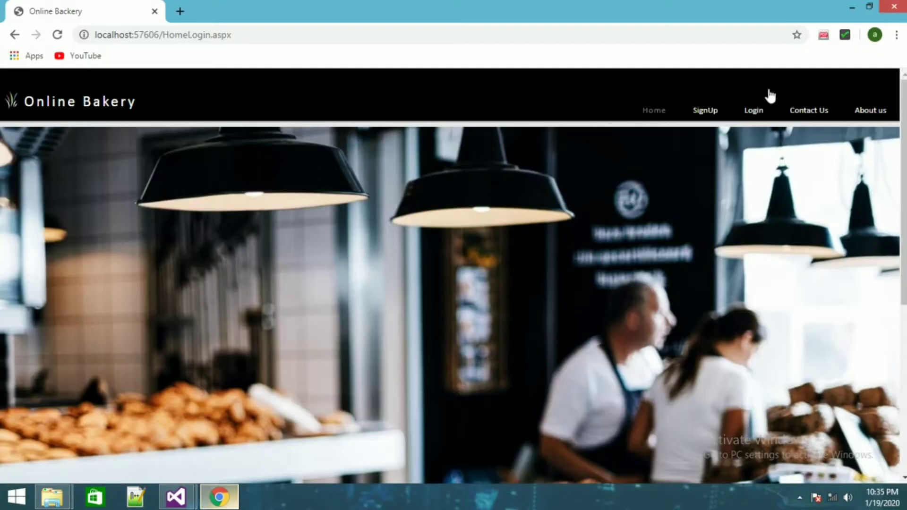
Visit the SignUp, Contact Us and About Us pages from the top navigation bar.
click(696, 120)
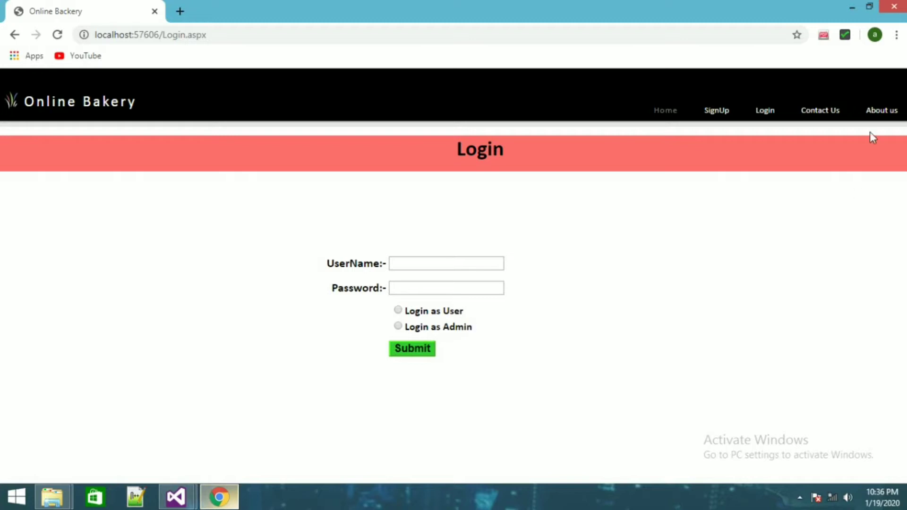
click(821, 121)
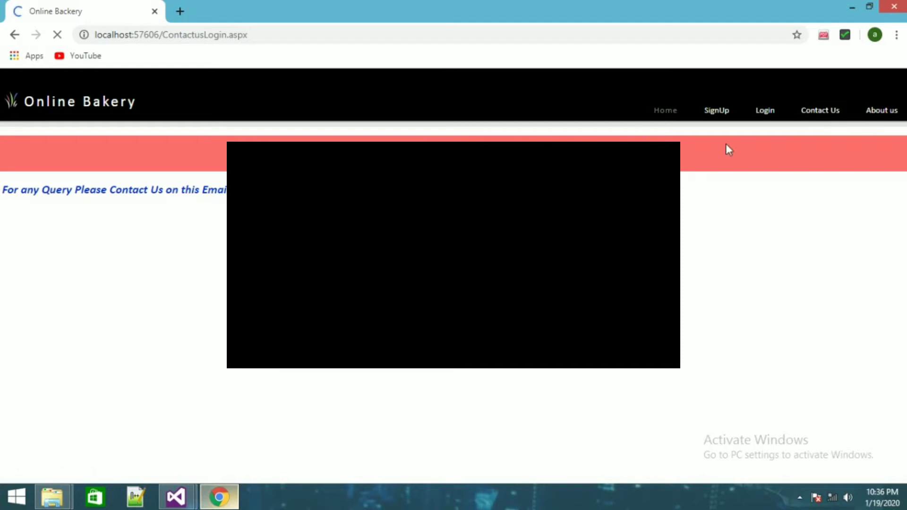
click(883, 112)
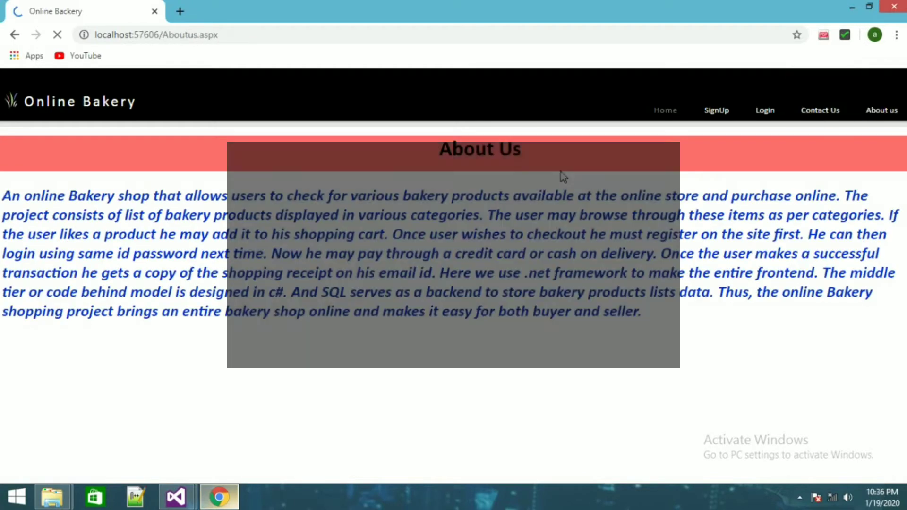
Fill the login form with the saved admin username and a password, and submit it.
click(767, 114)
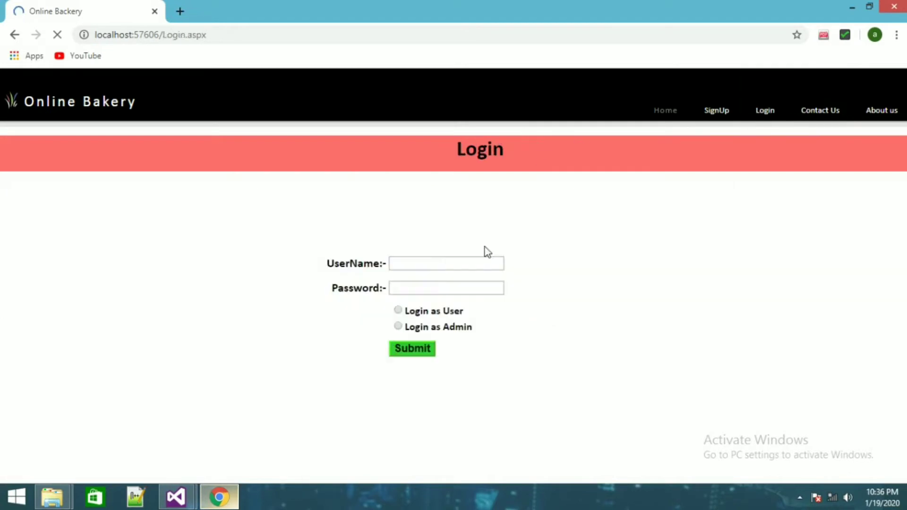
click(422, 265)
text(a)
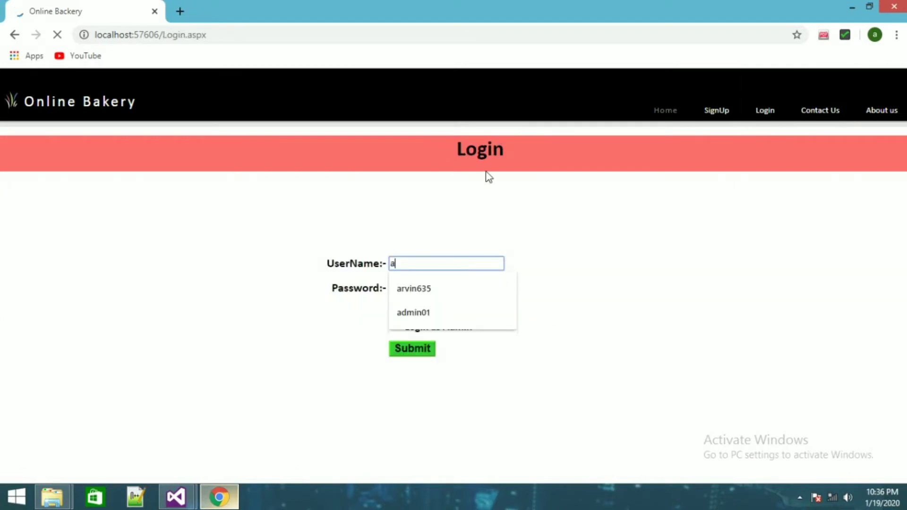
text(dmin)
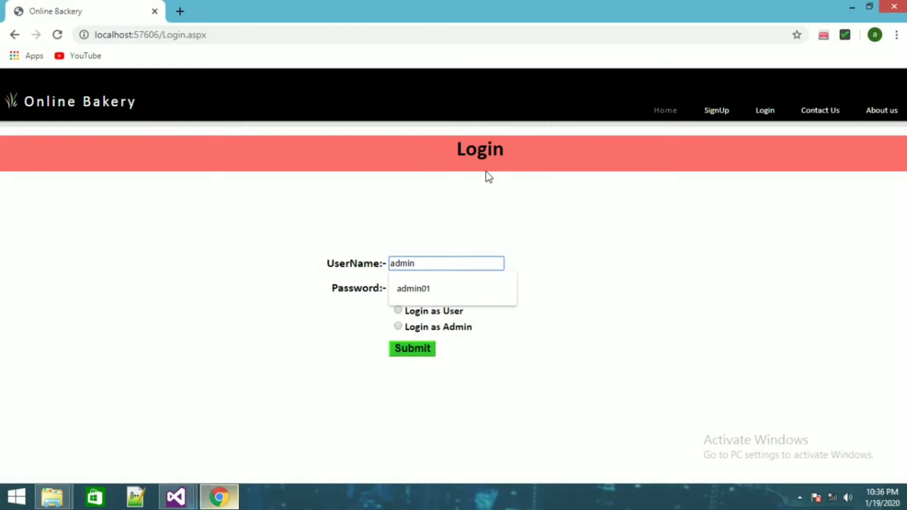
key(Down)
key(Return)
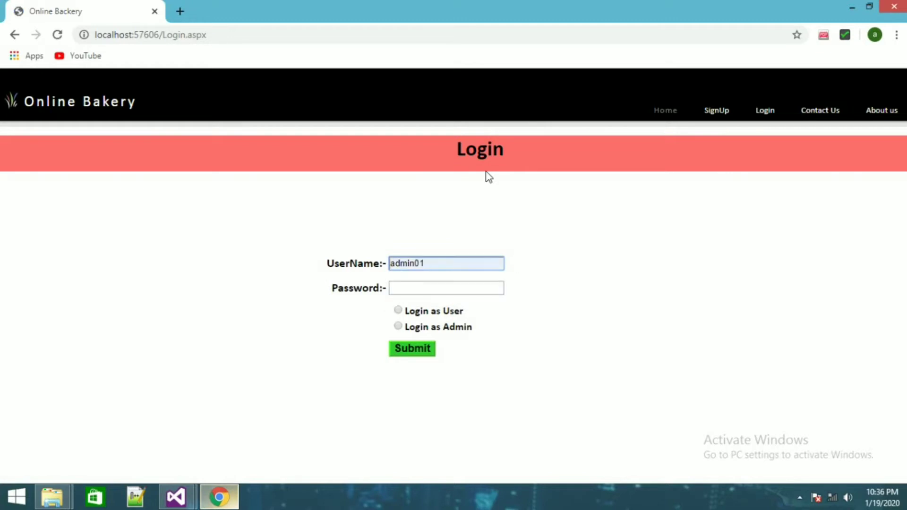
click(433, 288)
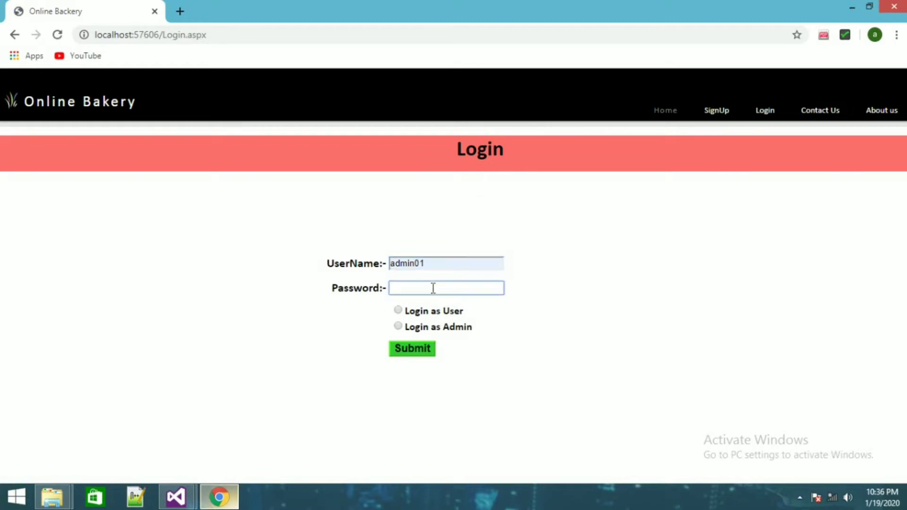
text(ad)
click(418, 353)
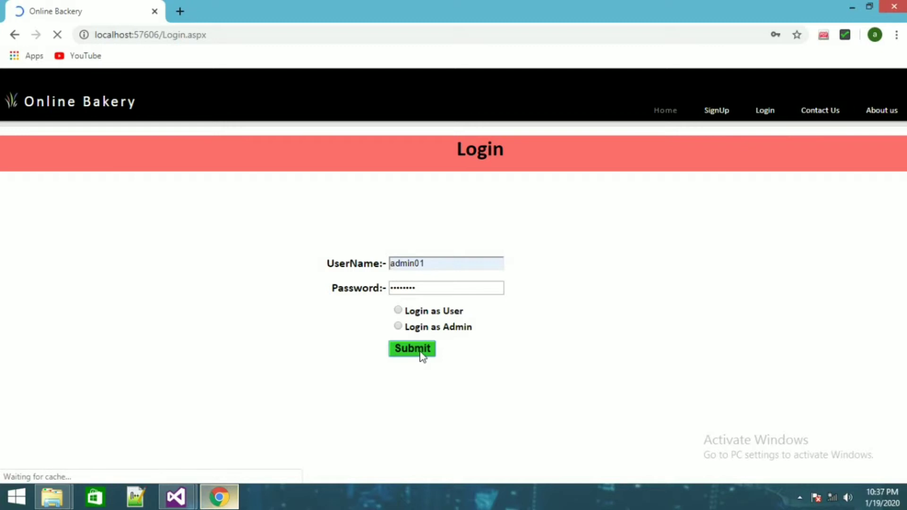
Re-enter the admin password, choose Login as Admin, and submit.
click(409, 284)
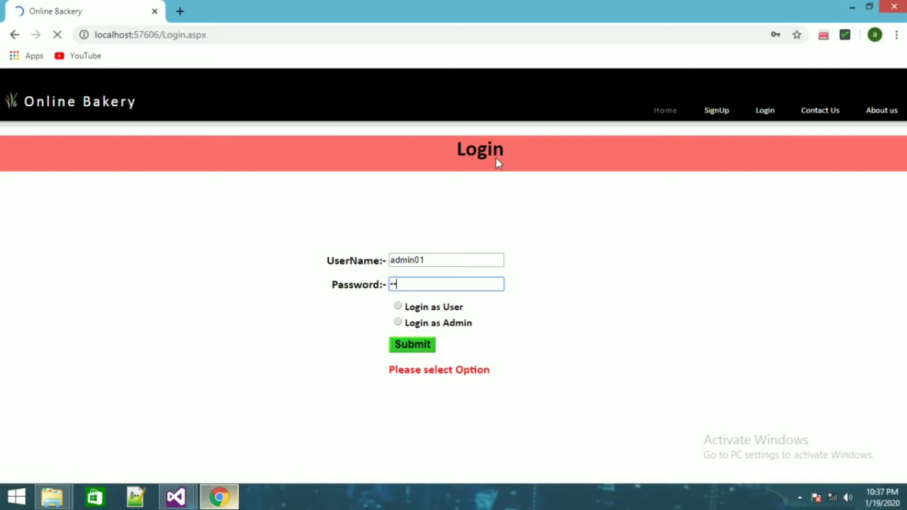
click(398, 322)
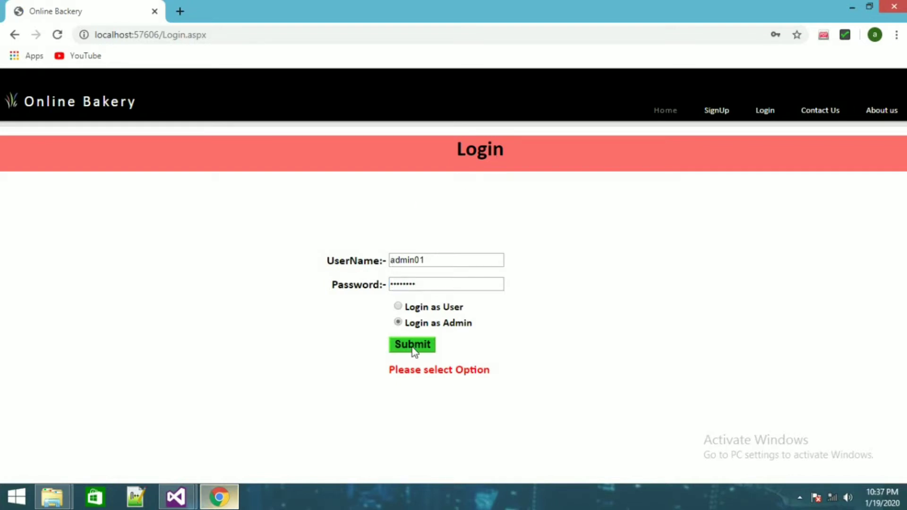
click(413, 347)
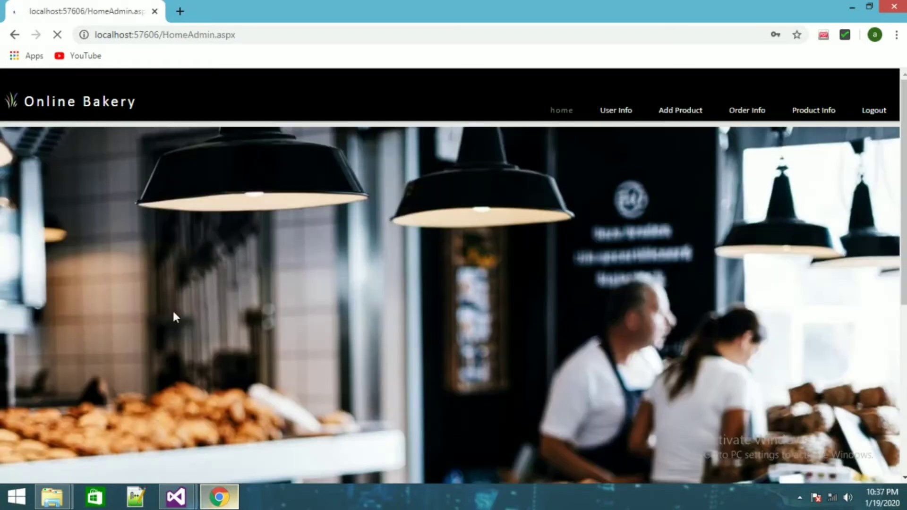
Look over the admin home and User Info pages, then minimize Chrome.
scroll(148, 318, down, 5)
scroll(253, 308, up, 5)
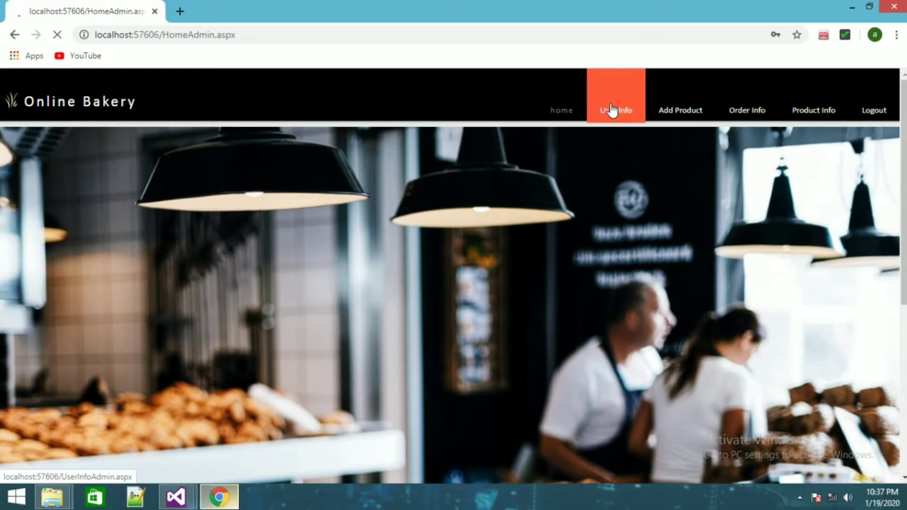
click(613, 110)
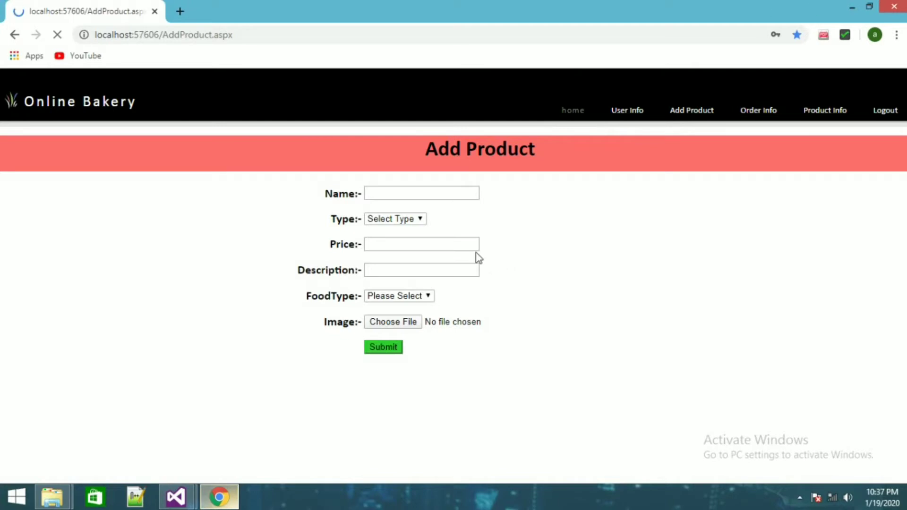
click(853, 6)
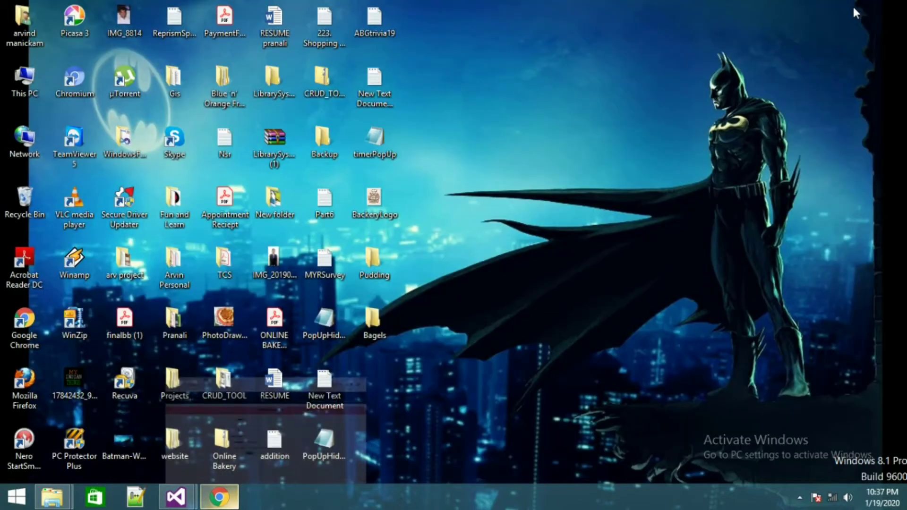
Rename the keto-bagels-4-500x500 photo to ketobagels and attach it as the product image.
click(219, 497)
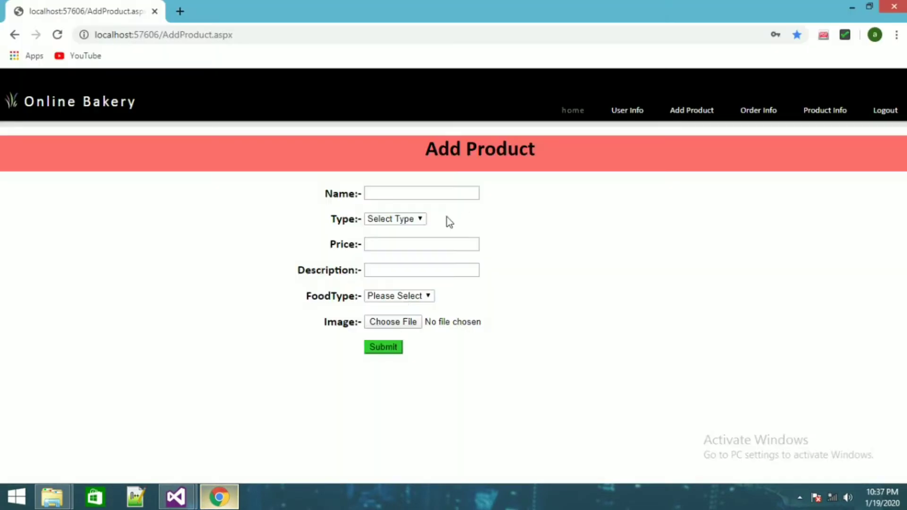
click(401, 324)
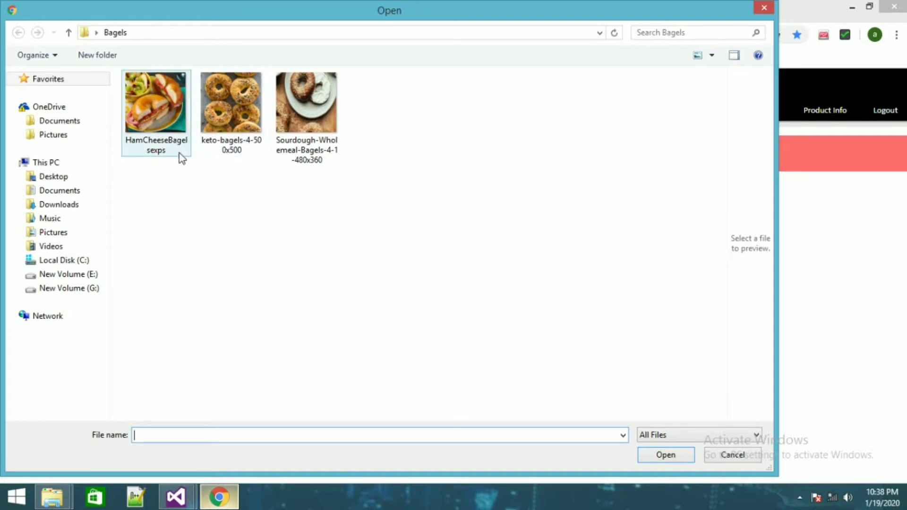
click(240, 137)
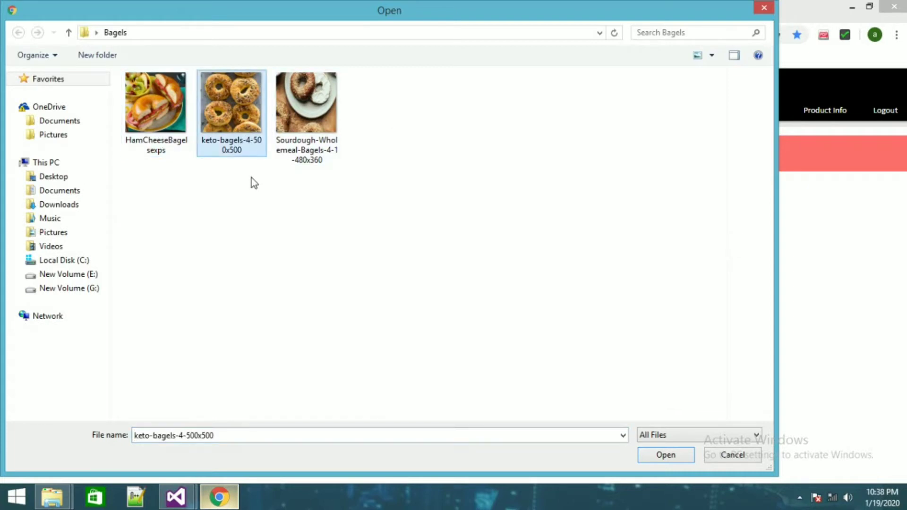
click(240, 151)
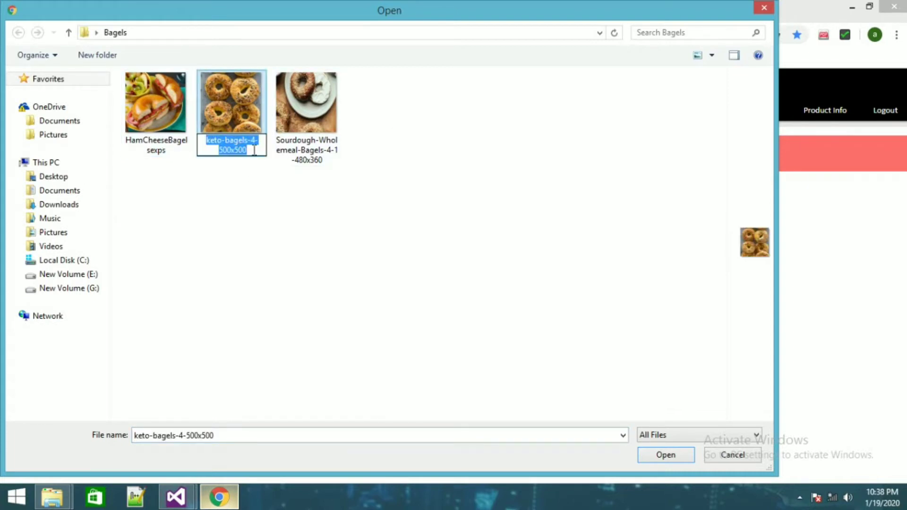
mouse_move(254, 150)
mouse_down()
mouse_move(235, 146)
mouse_move(246, 141)
mouse_up()
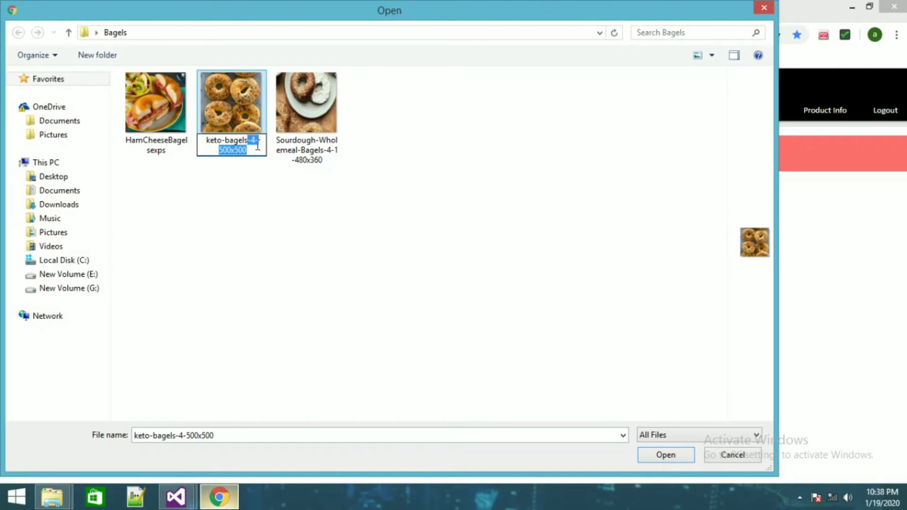
key(BackSpace)
click(230, 141)
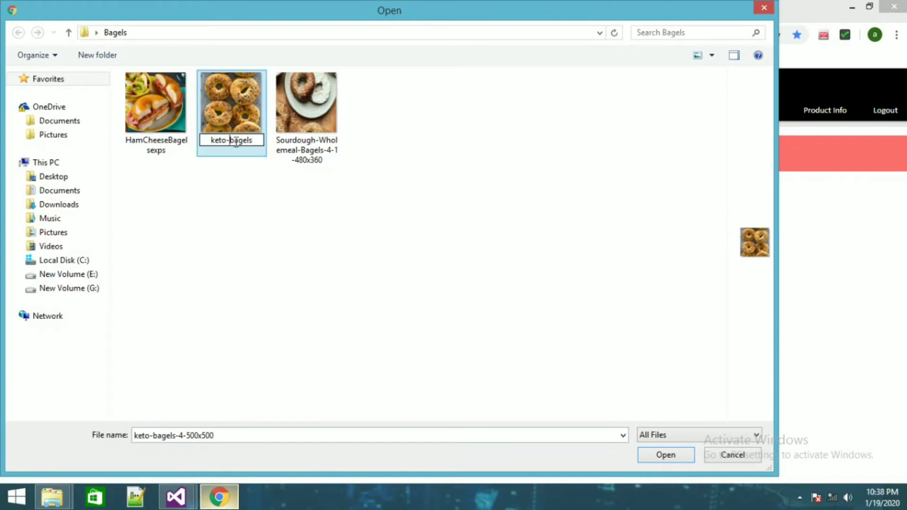
key(BackSpace)
click(226, 127)
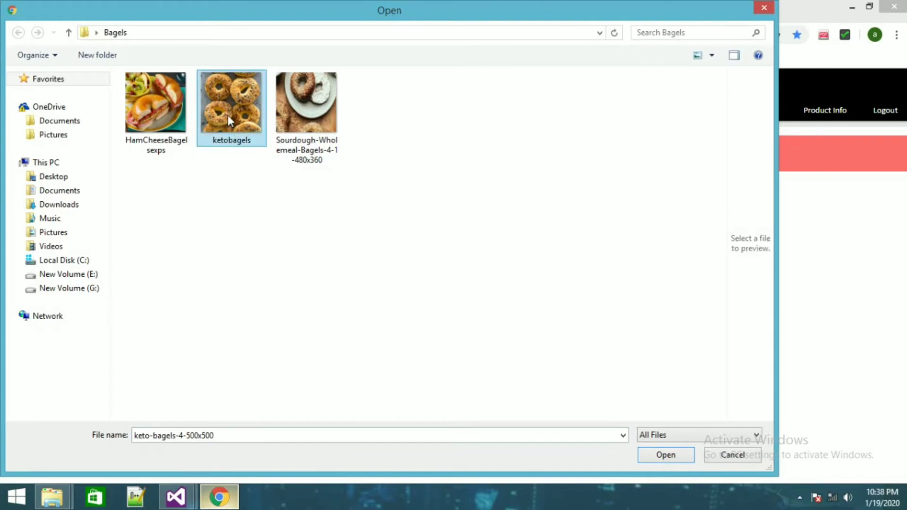
click(228, 115)
click(684, 456)
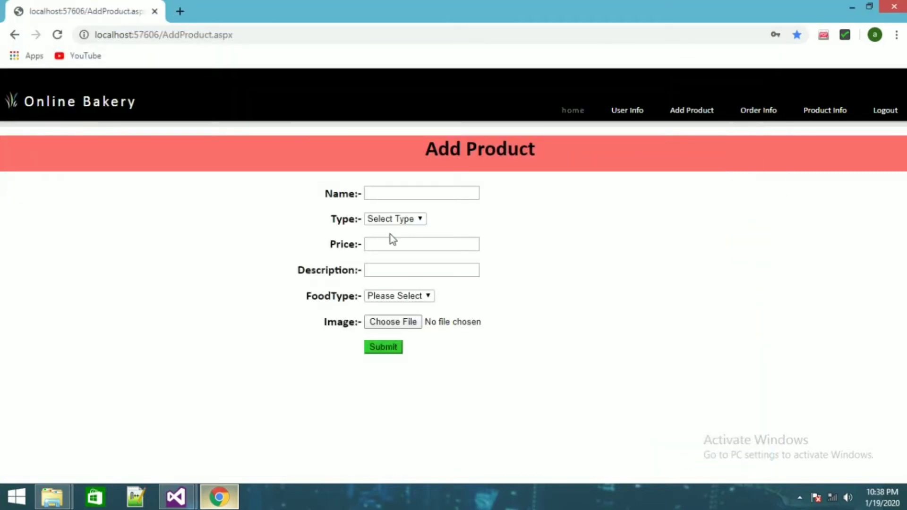
Enter the product name Keto Bagels and set the product type to Bagels.
click(394, 193)
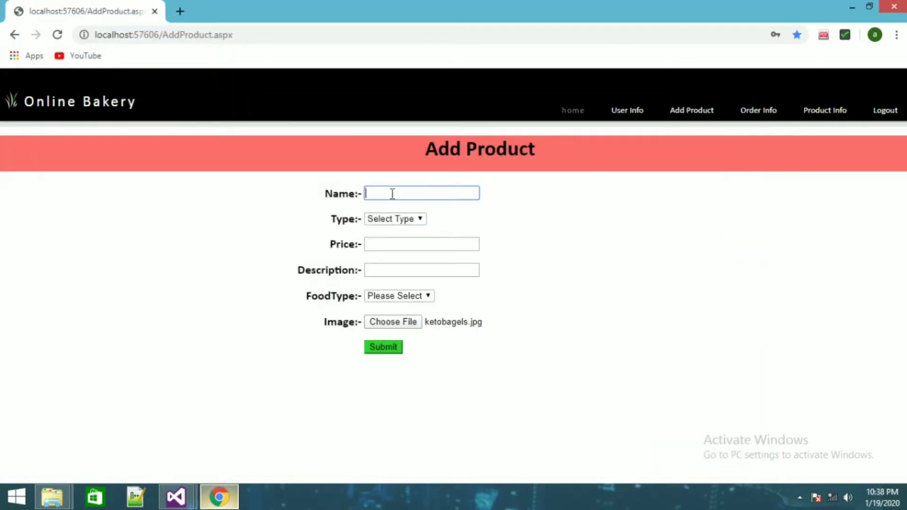
text(Keto Bagels)
click(421, 220)
click(392, 242)
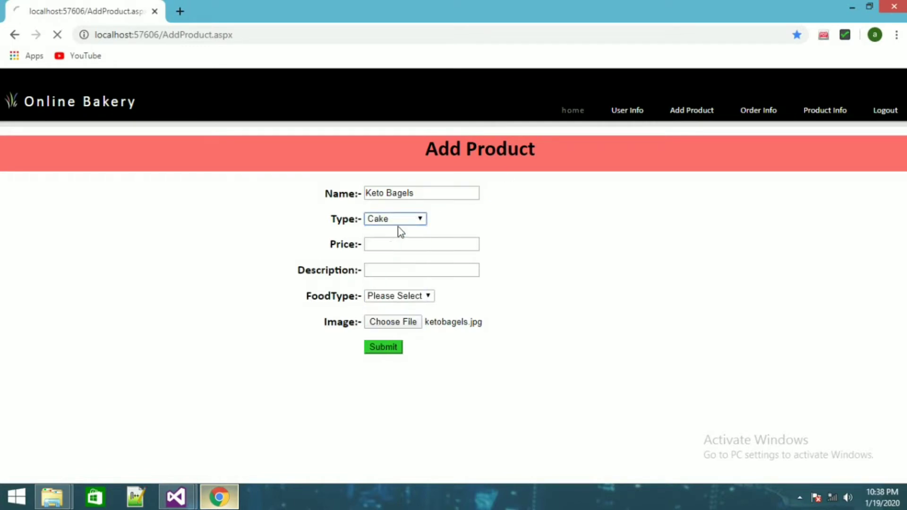
click(406, 219)
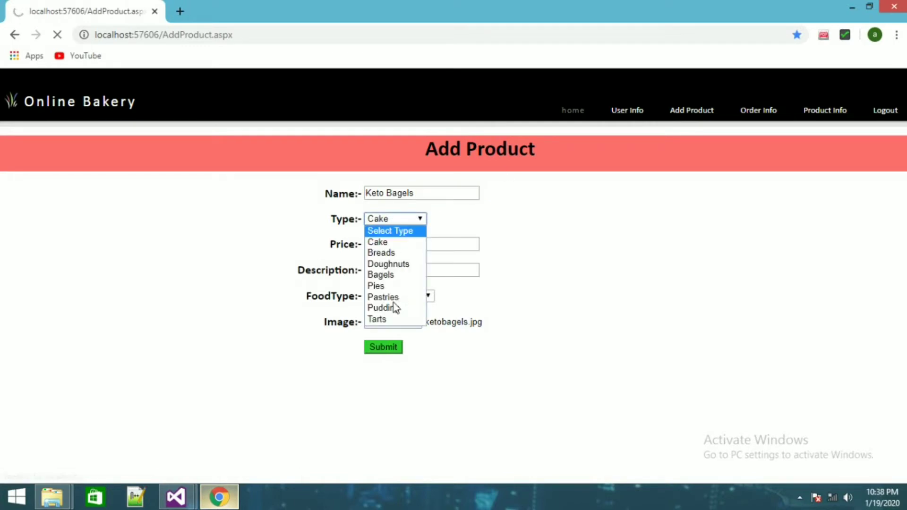
click(386, 242)
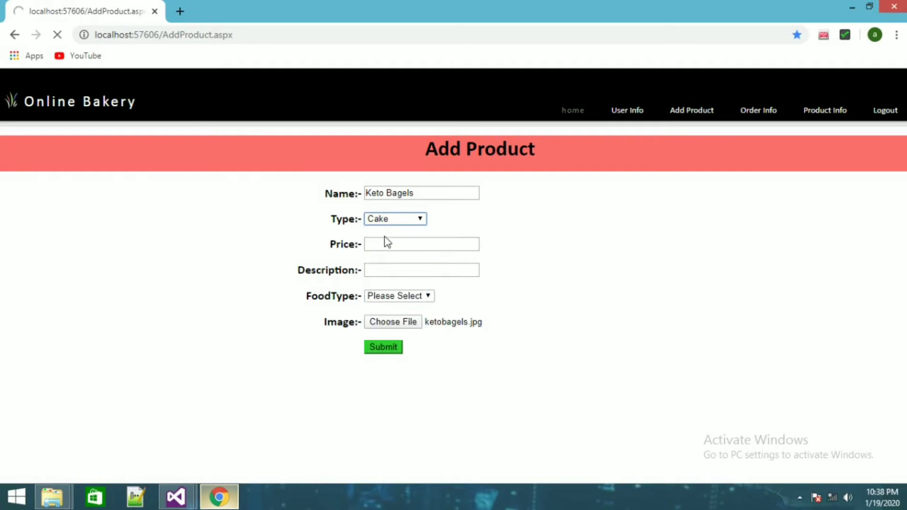
click(419, 220)
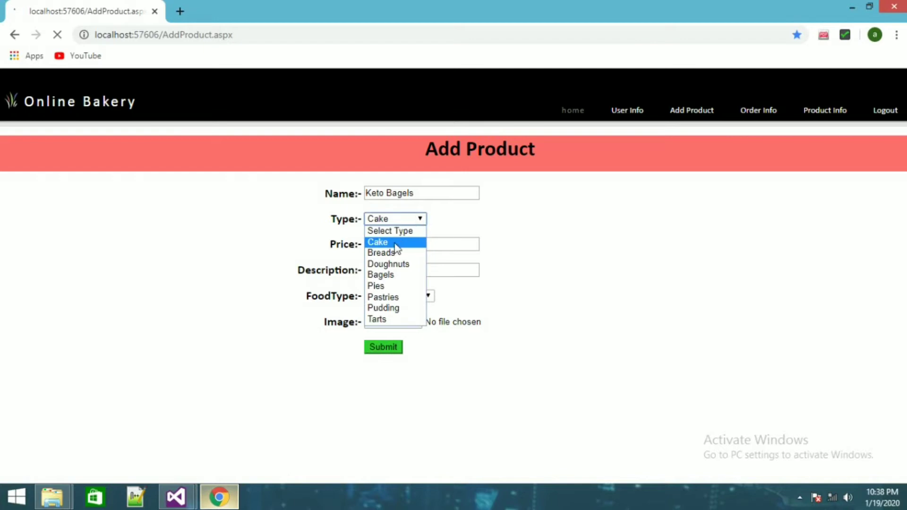
click(398, 276)
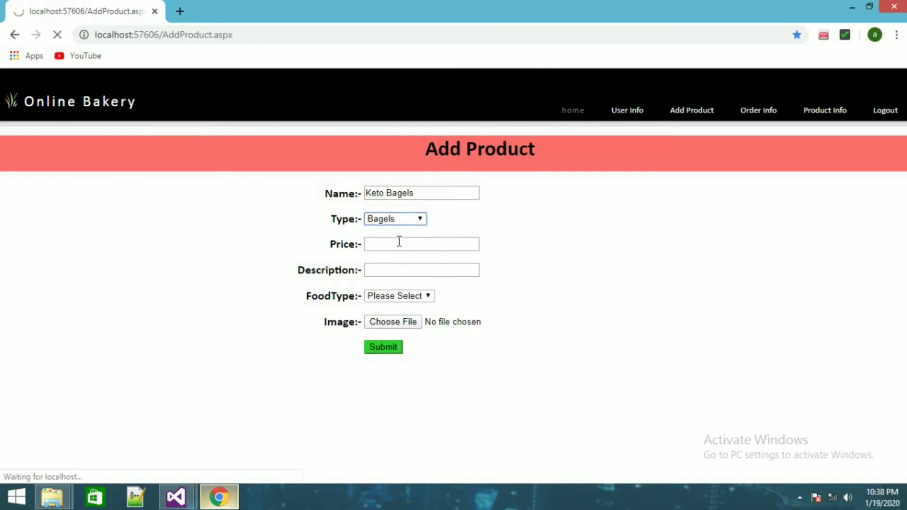
Set price 100, description Keto Bagels (copied from the name), and food type Eggless.
click(398, 243)
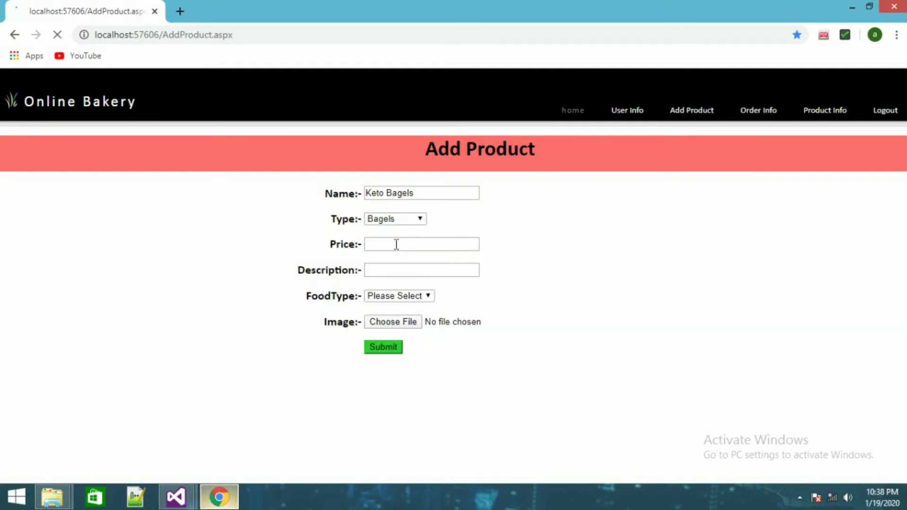
click(396, 245)
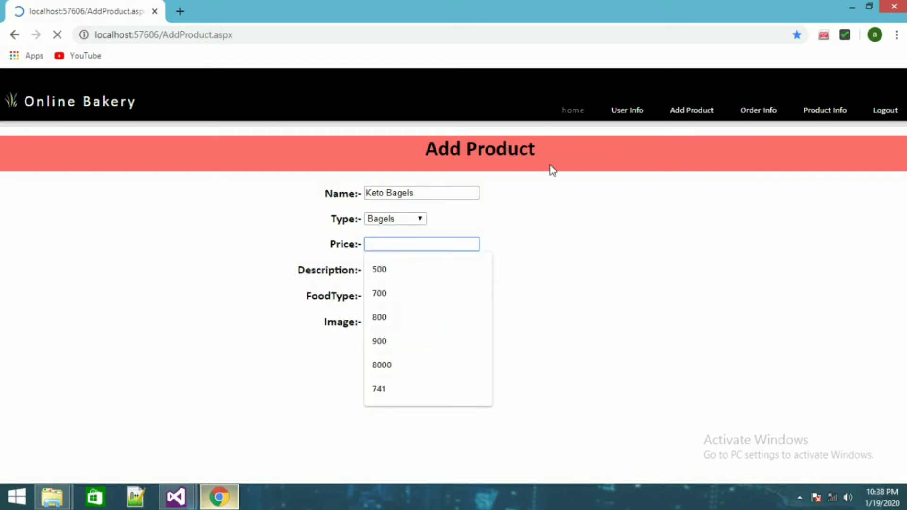
text(100)
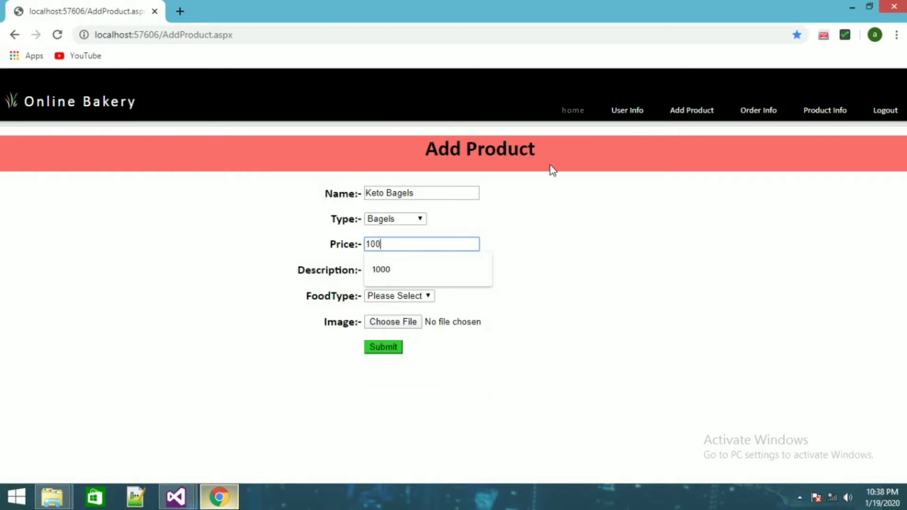
click(405, 272)
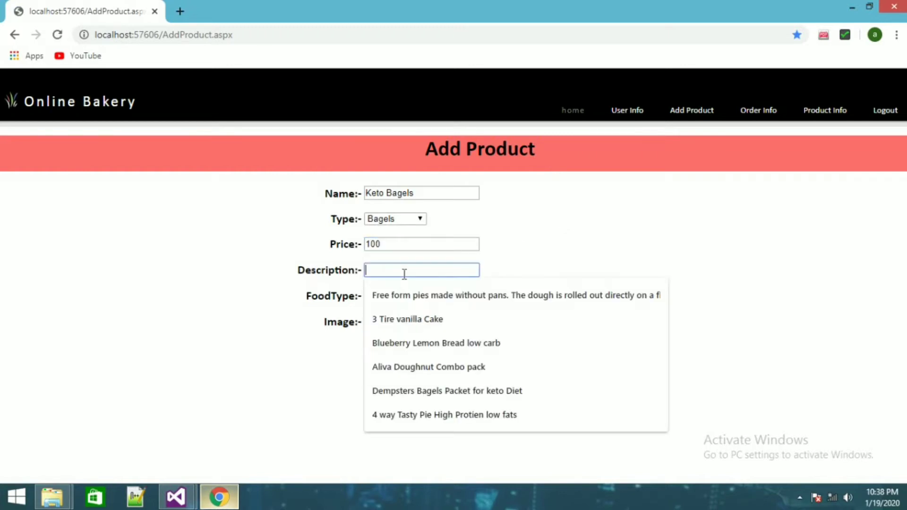
click(354, 202)
key(ctrl+c)
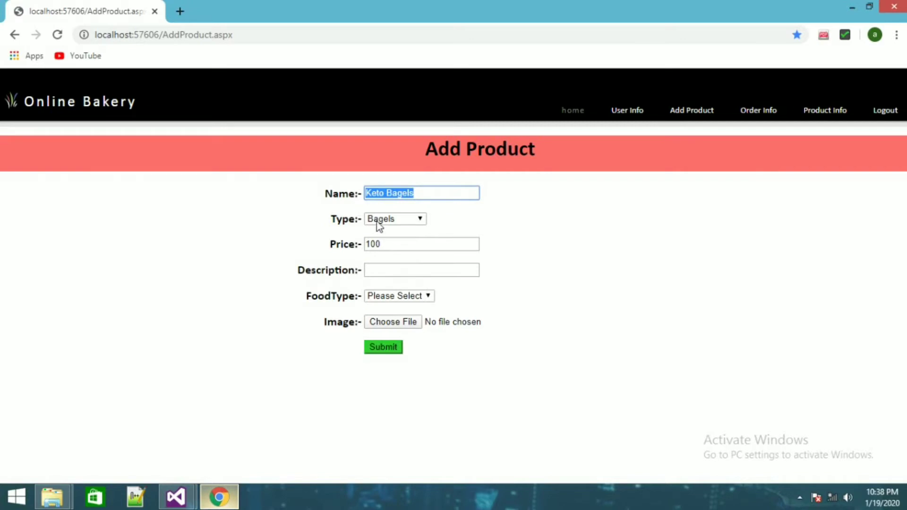
click(391, 271)
key(ctrl+v)
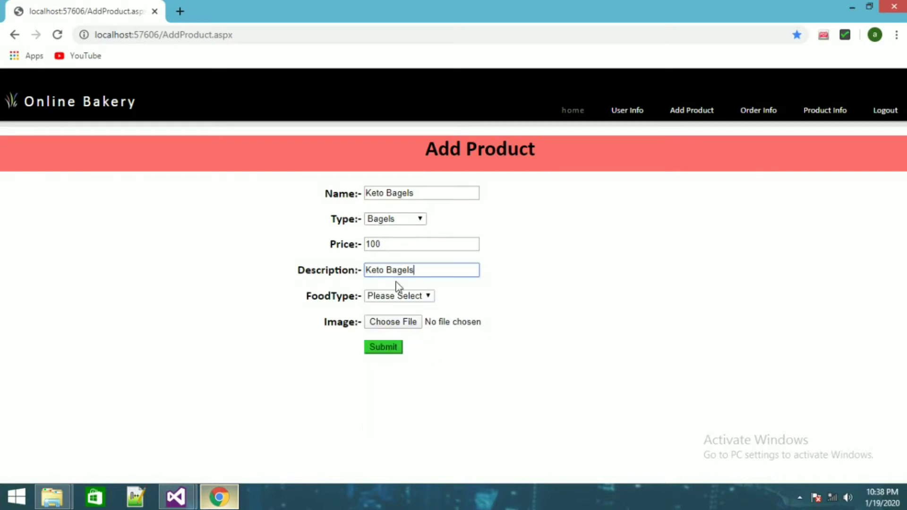
click(401, 297)
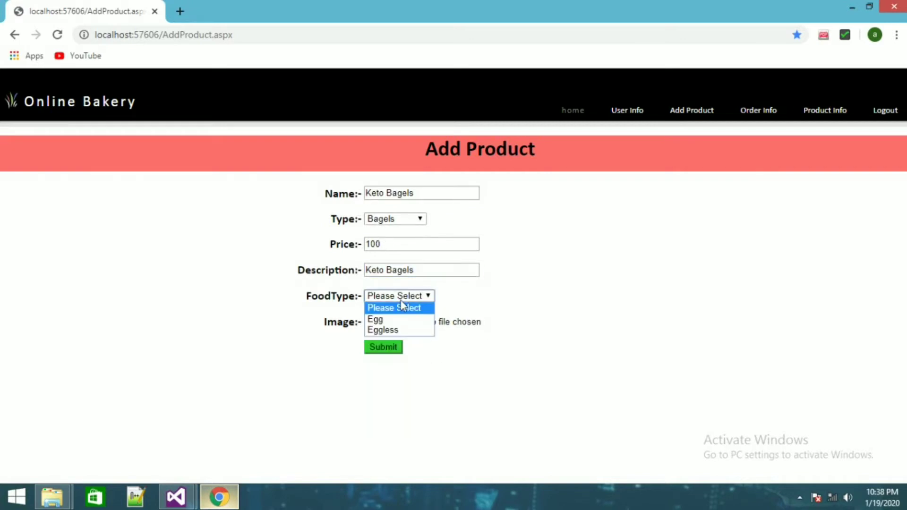
click(393, 330)
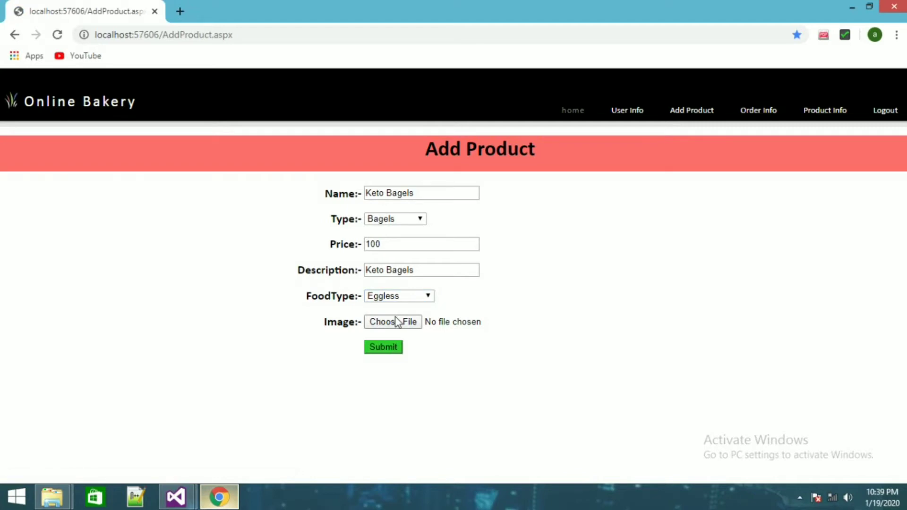
Attach the ketobagels picture and submit the Keto Bagels product.
click(396, 325)
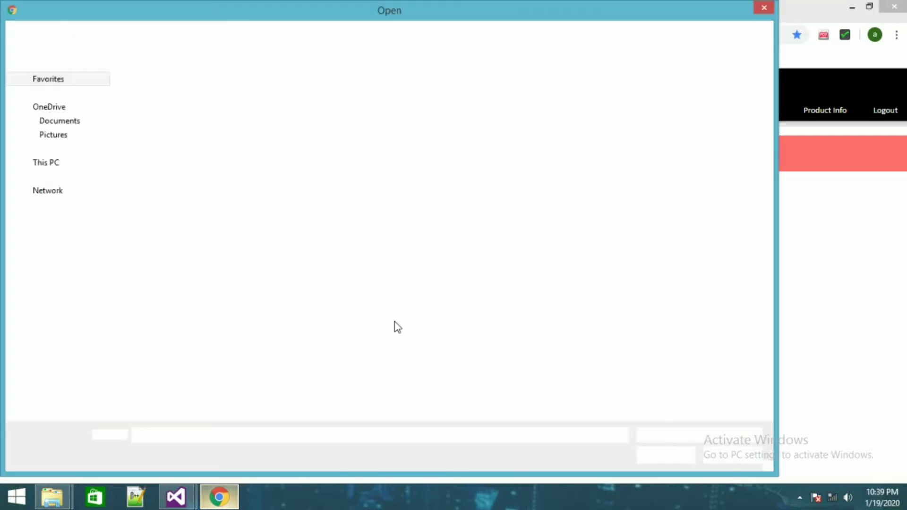
click(225, 118)
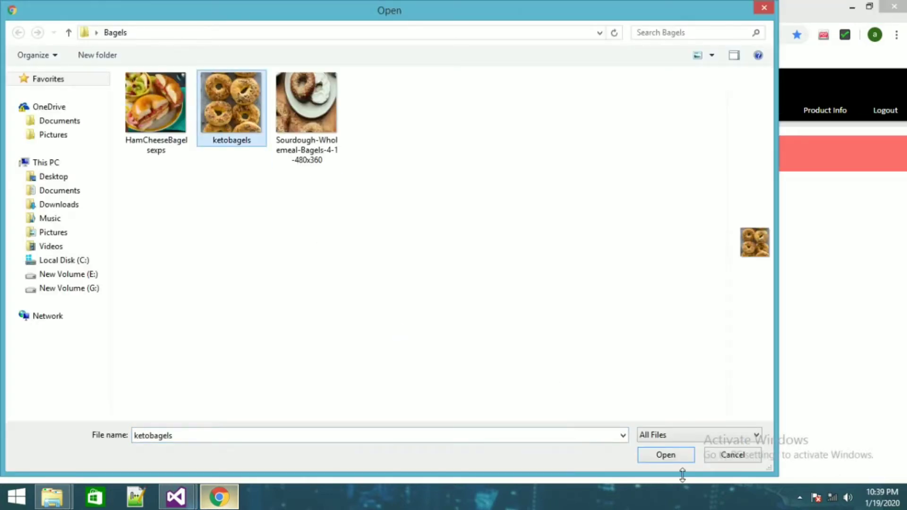
click(670, 456)
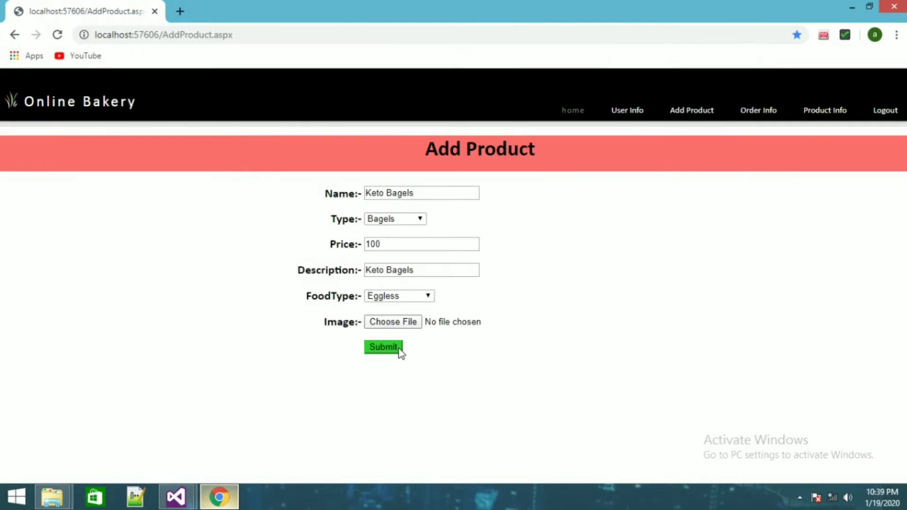
click(387, 348)
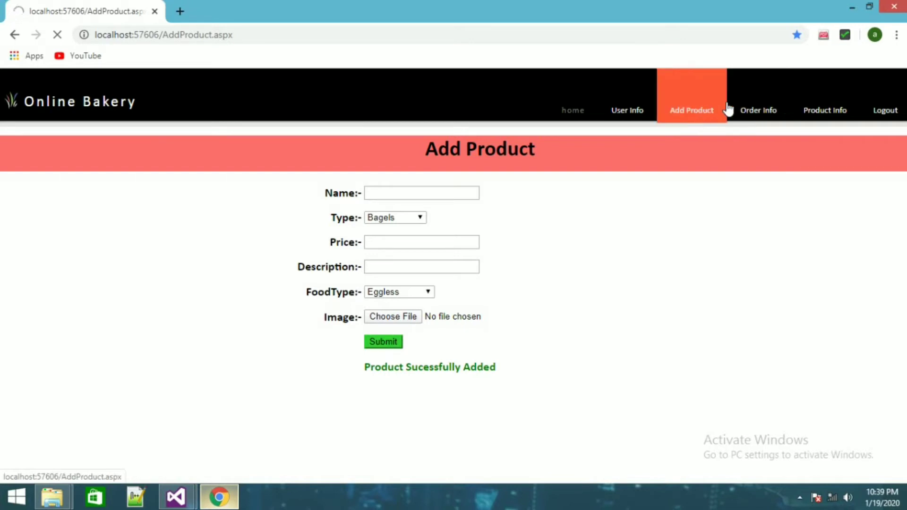
Open the Order Information page and scroll through the orders.
click(758, 110)
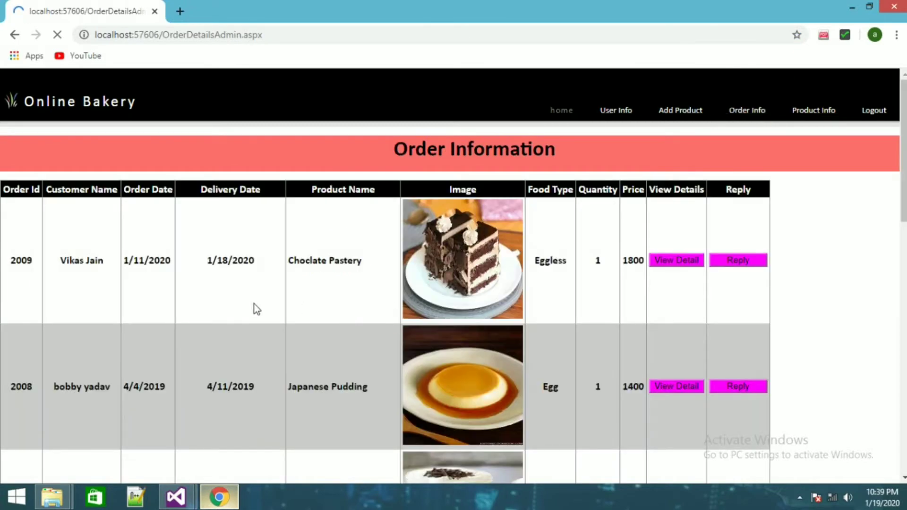
scroll(256, 307, down, 8)
scroll(255, 307, up, 7)
scroll(254, 305, up, 1)
Open Product Information and scroll to review Keto Bagels, ID 522, with its image.
click(809, 101)
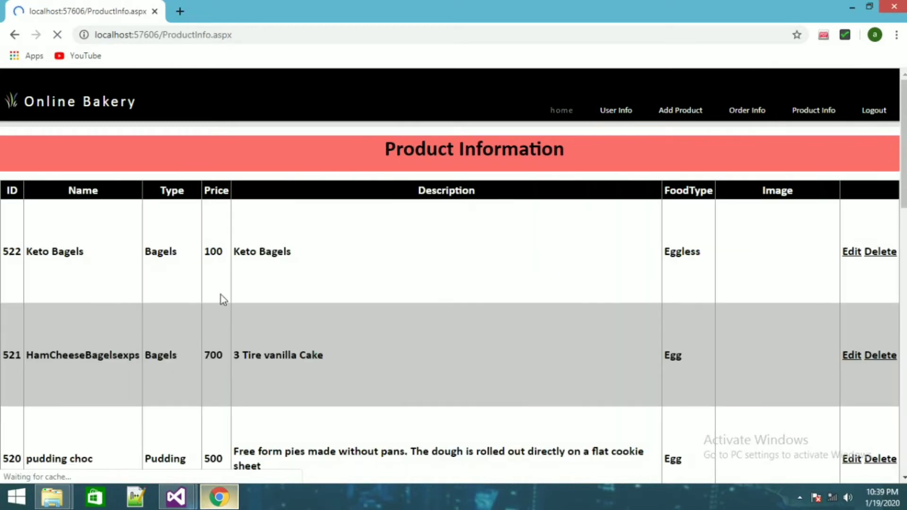
scroll(194, 283, down, 5)
scroll(379, 284, up, 5)
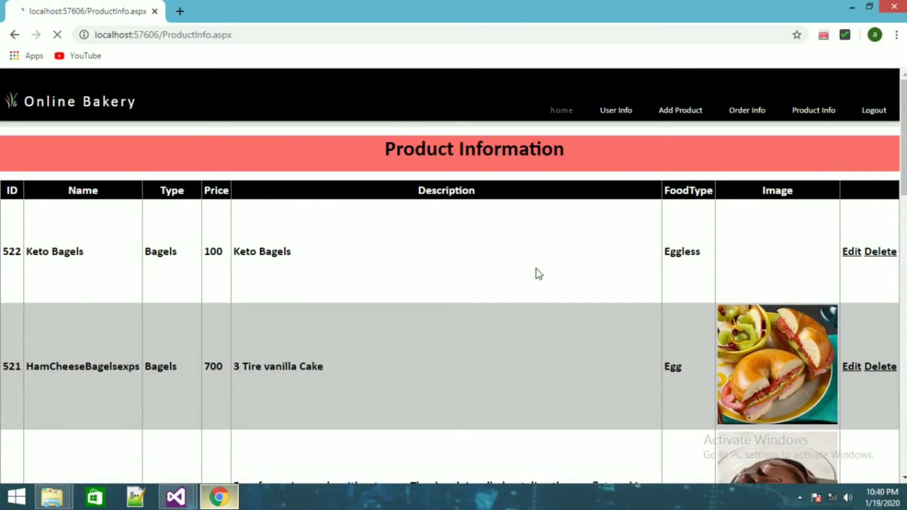
scroll(514, 288, down, 1)
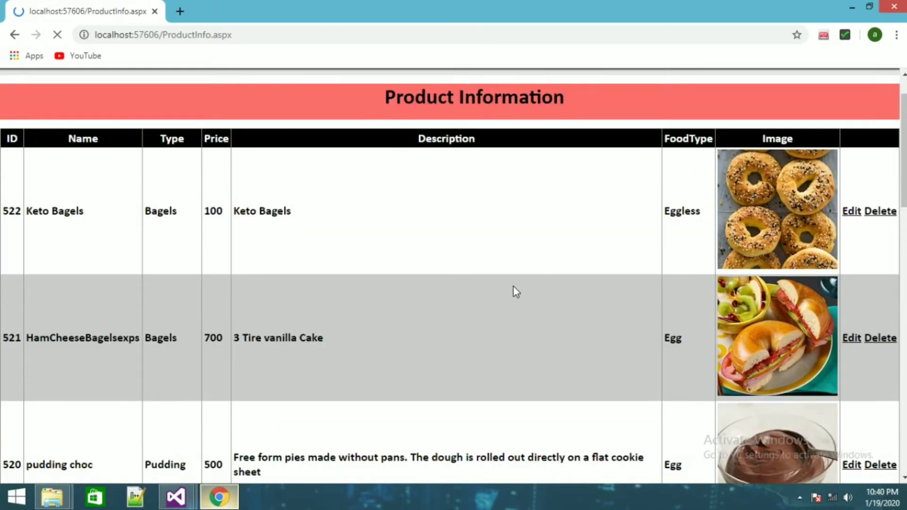
scroll(514, 288, up, 1)
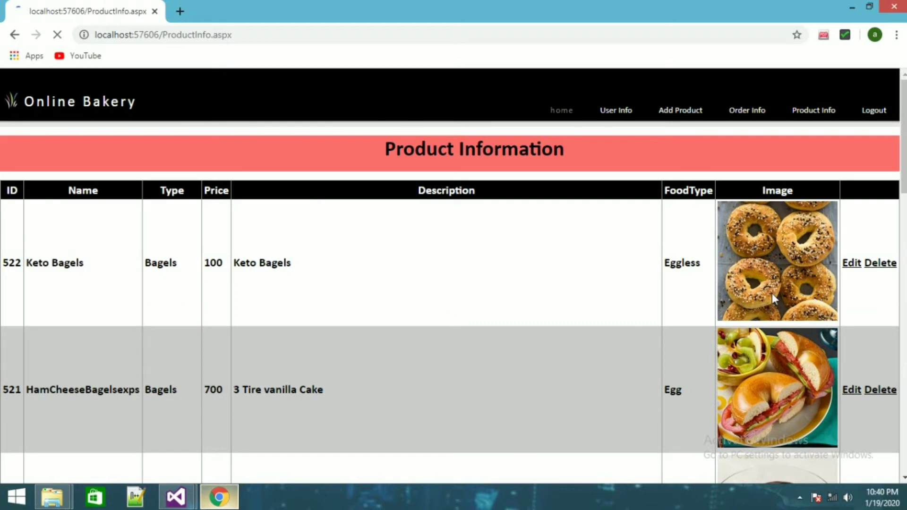
Append 'eggless' to row 522's description, update it, and log out of admin.
click(851, 264)
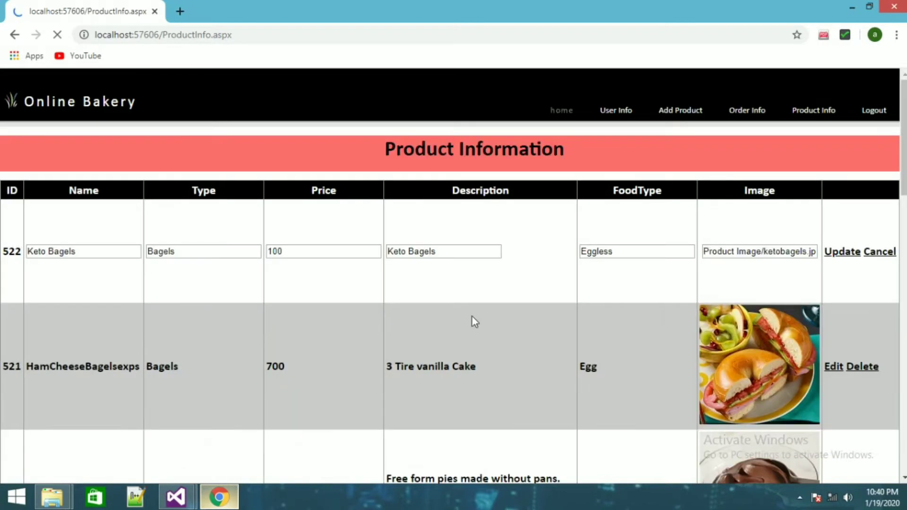
click(443, 251)
text(e)
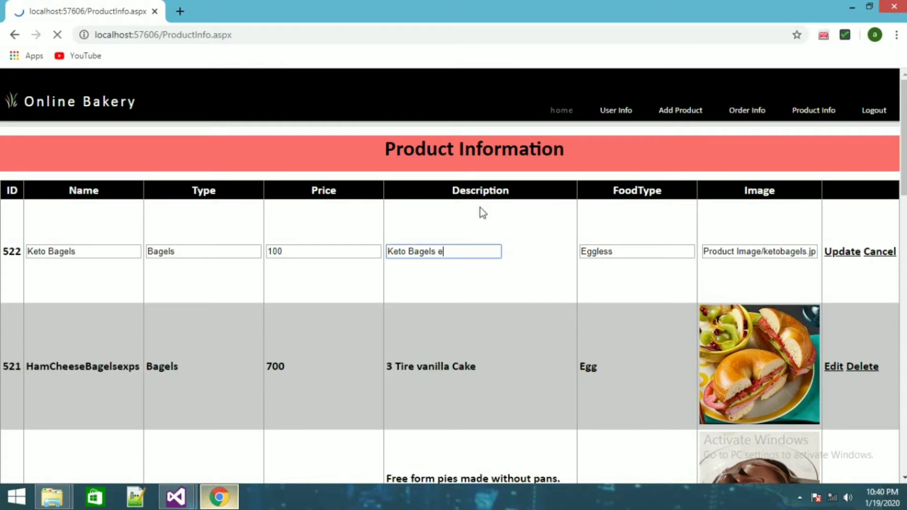
text(ggless)
click(833, 255)
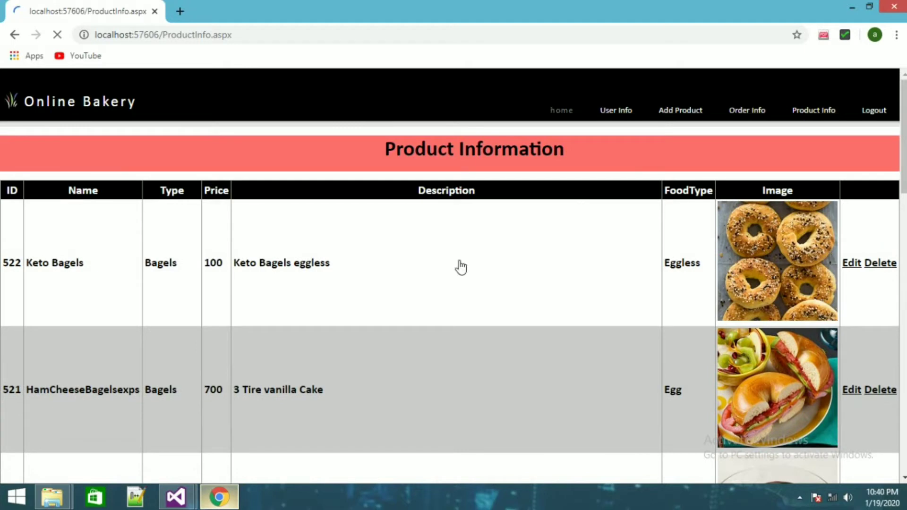
click(879, 109)
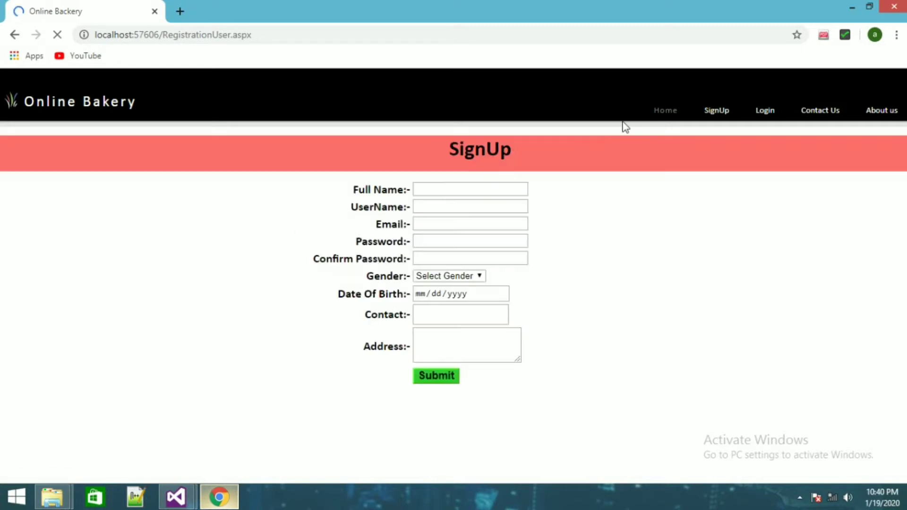
Begin filling in the Full Name field on the SignUp form.
click(437, 190)
Enter the new user's full name and username, correcting typos.
click(489, 192)
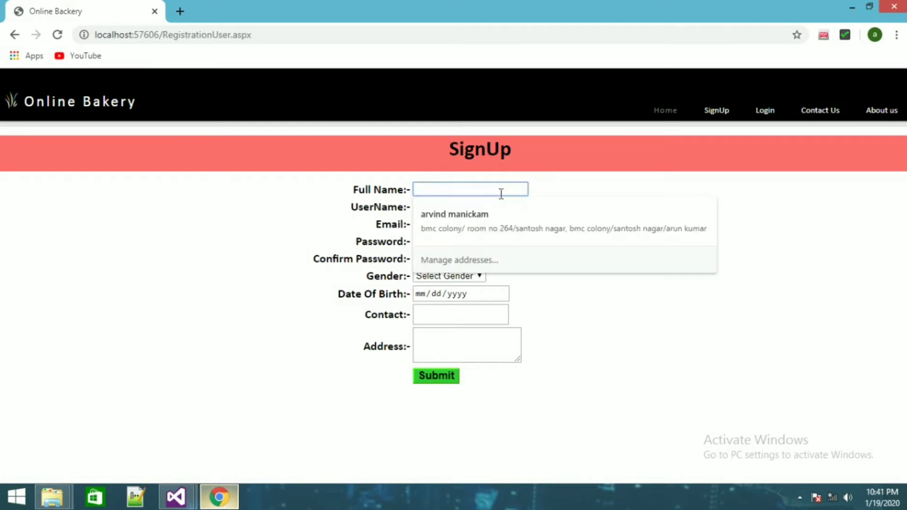
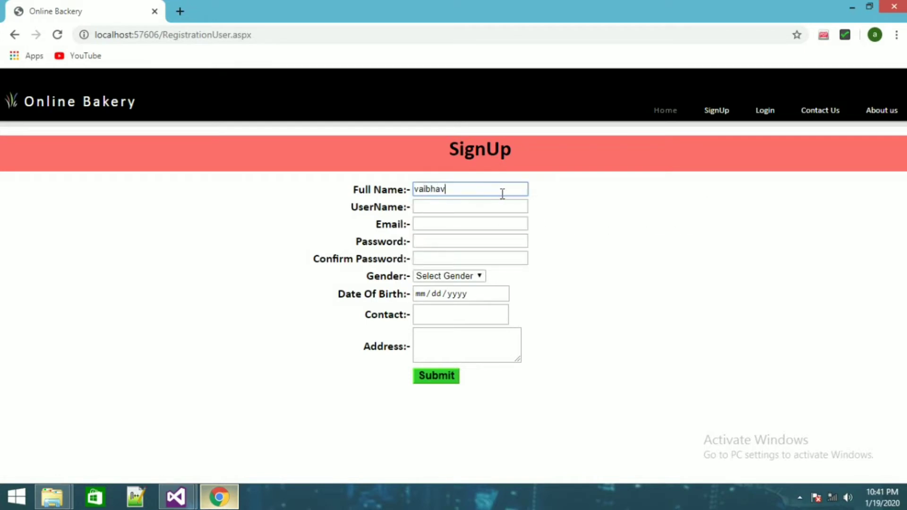
key(Home)
key(Delete)
click(452, 206)
text(va)
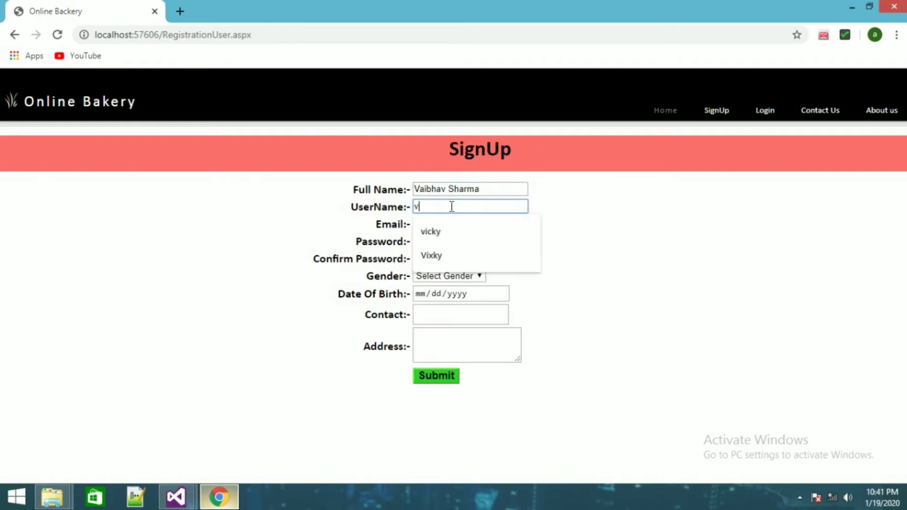
key(BackSpace)
key(BackSpace)
text(Va)
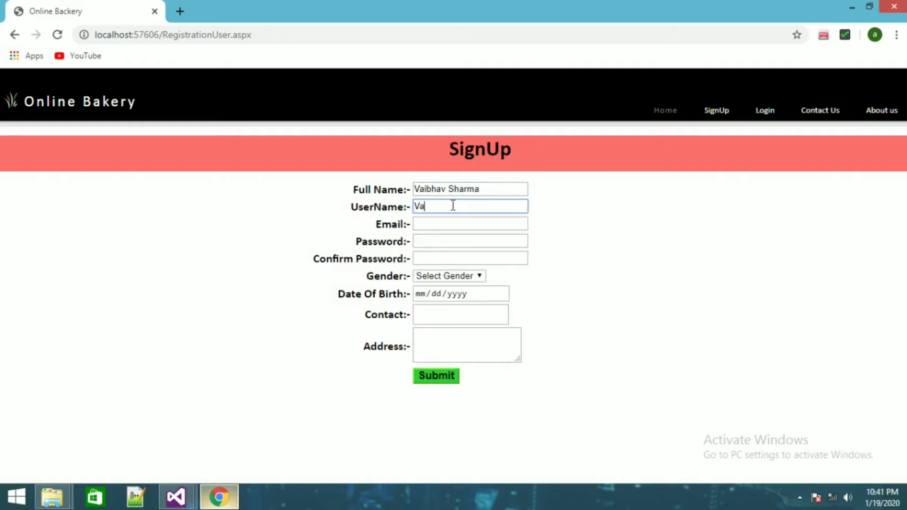
text(ibhavS)
Enter the e-mail address, type the account password and confirm it.
click(447, 223)
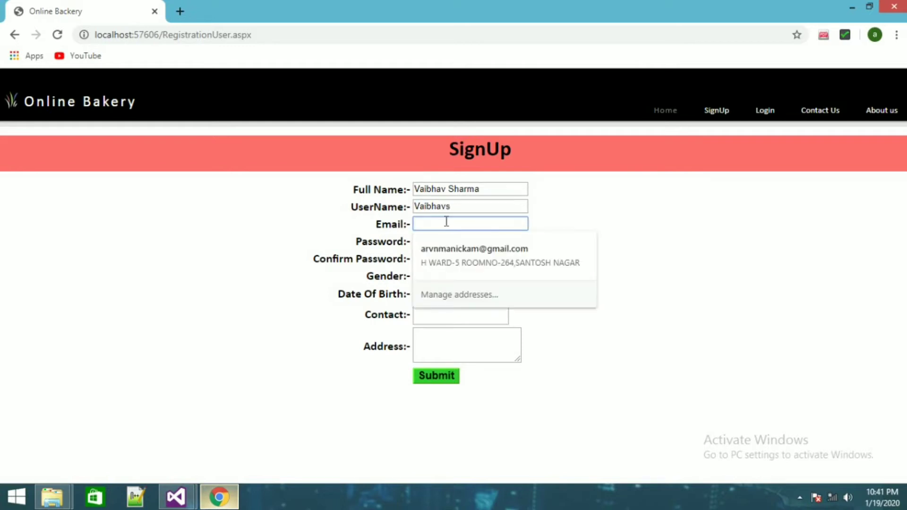
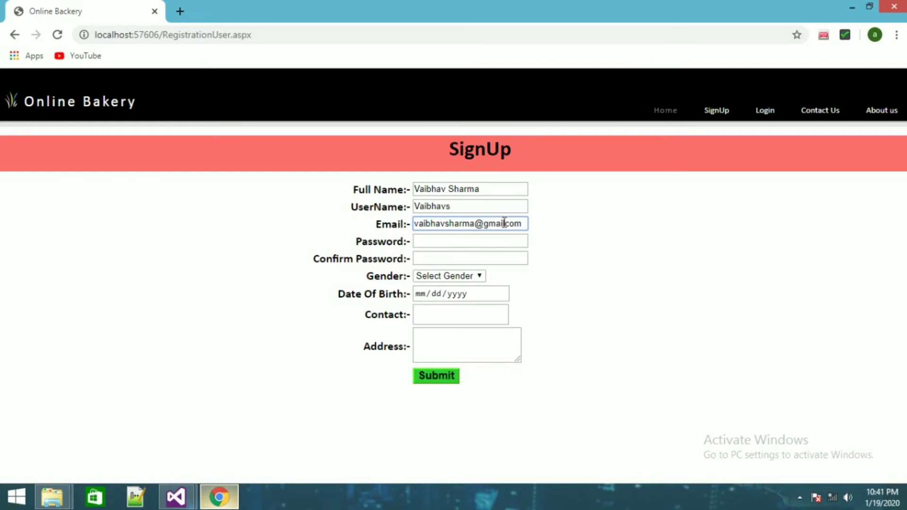
click(504, 222)
text(.)
click(458, 242)
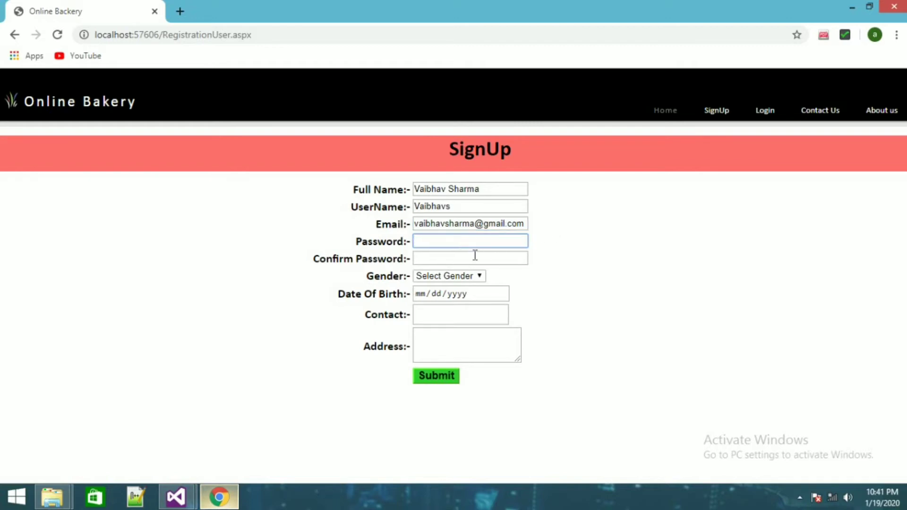
key(BackSpace)
key(BackSpace)
key(BackSpace)
key(BackSpace)
key(BackSpace)
click(468, 259)
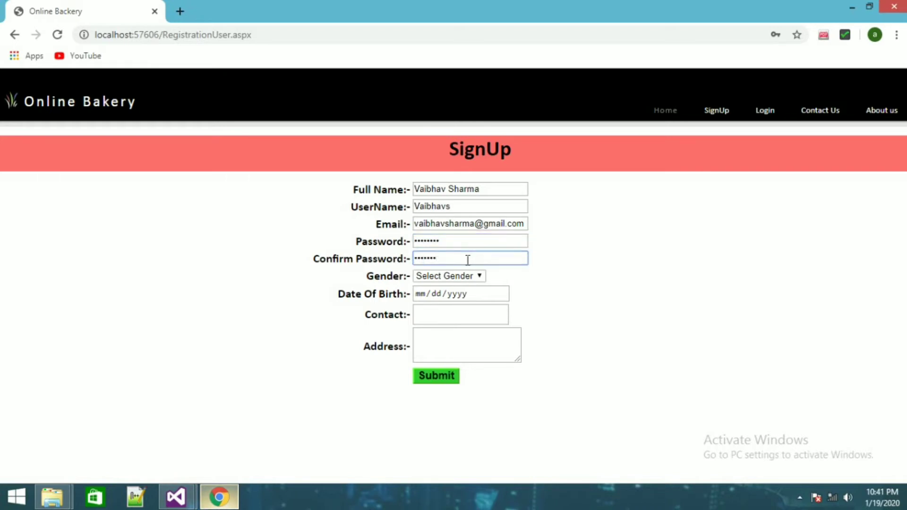
Set the gender to Male and enter the user's date of birth.
click(478, 277)
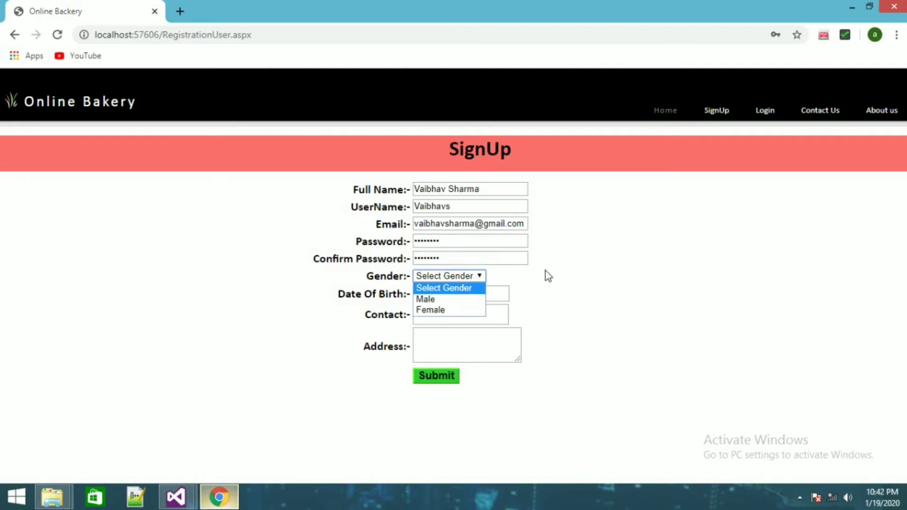
click(545, 273)
click(471, 277)
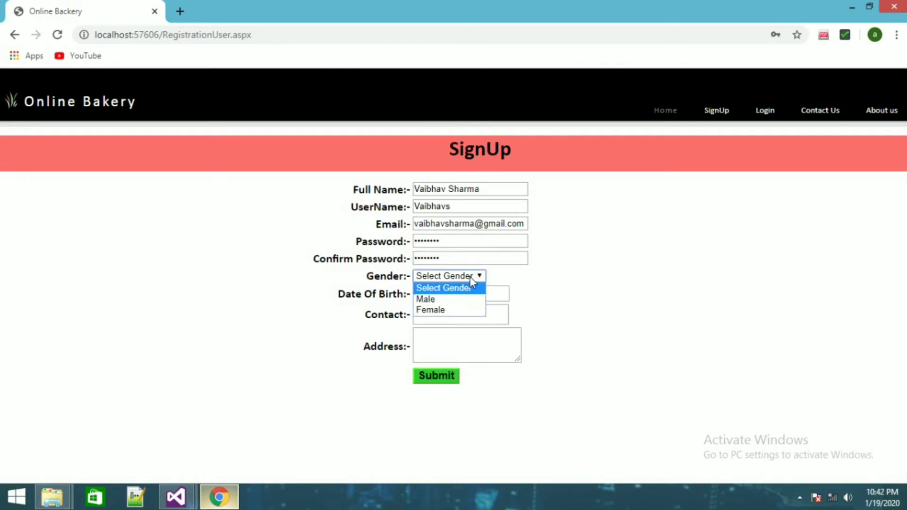
click(439, 300)
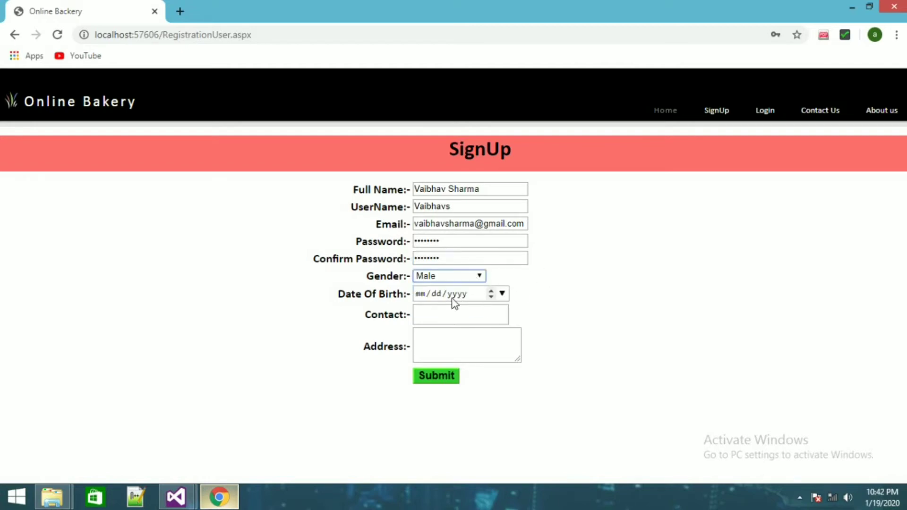
click(425, 294)
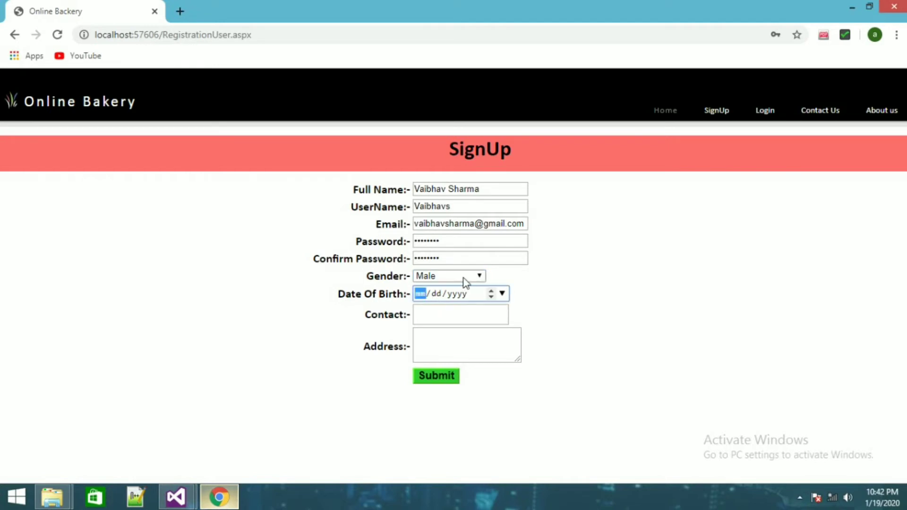
Fill in the contact number and postal address, then submit the registration.
click(449, 318)
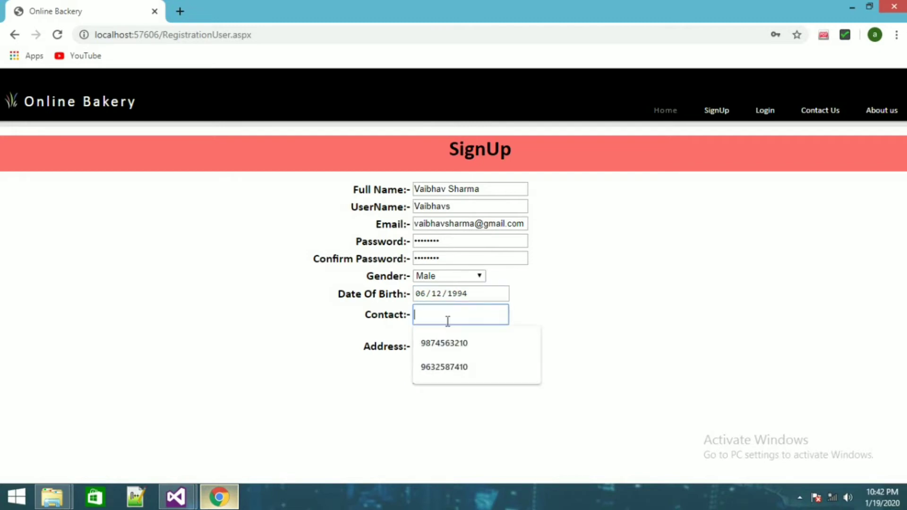
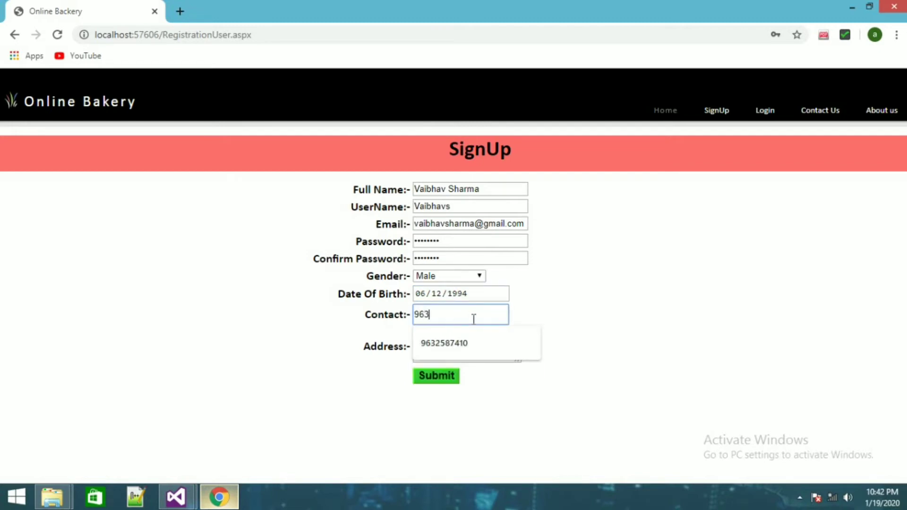
click(469, 335)
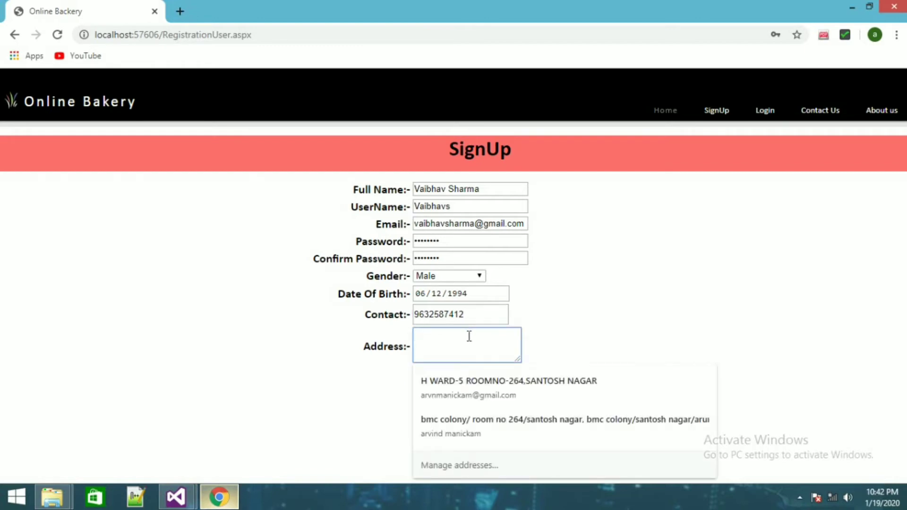
text(miumai)
key(BackSpace)
text(i)
key(BackSpace)
text(, nI)
text(india)
click(611, 312)
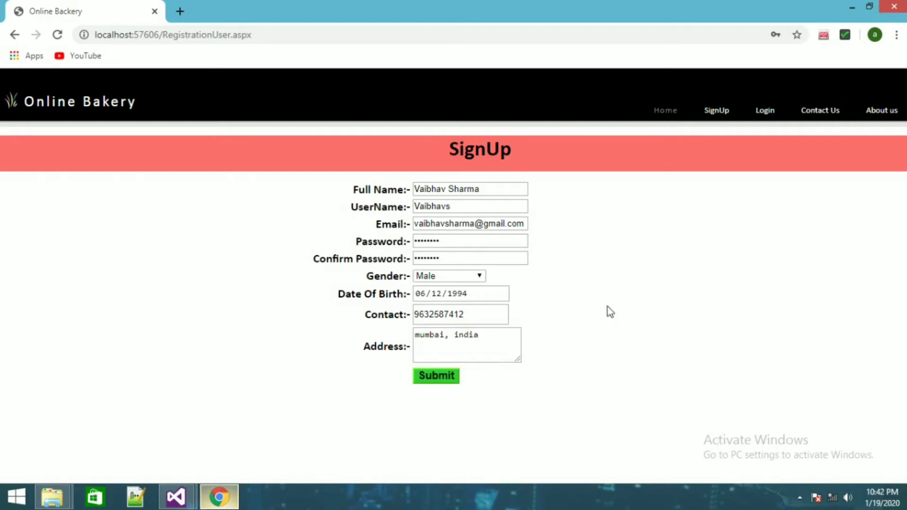
click(445, 377)
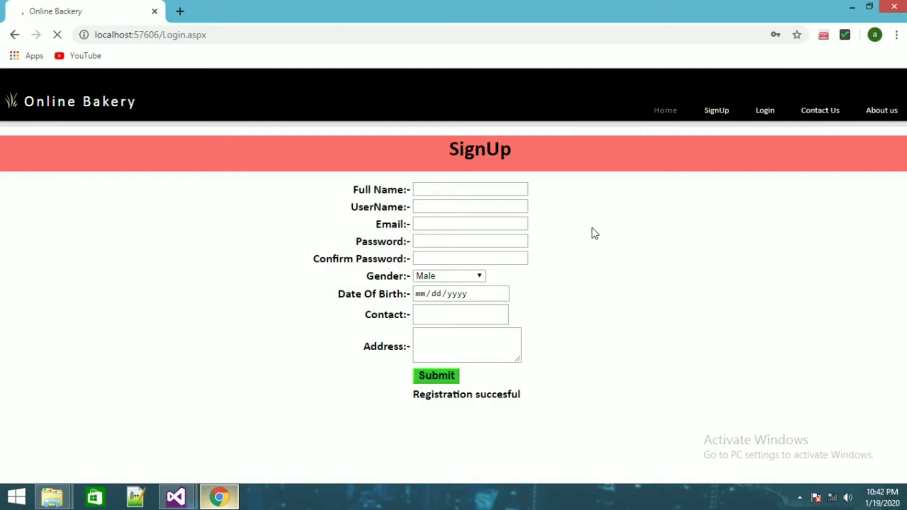
Log in as User with the new account's username and password.
click(426, 264)
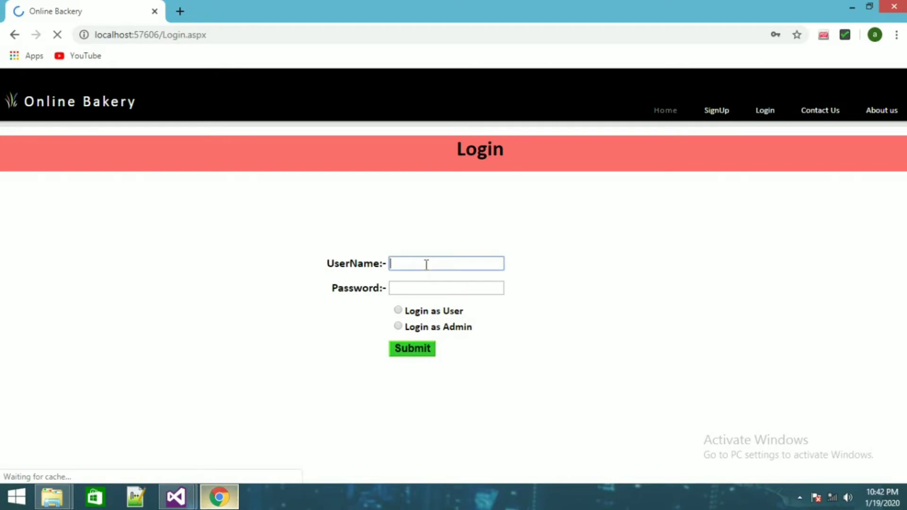
text(vaibhavs)
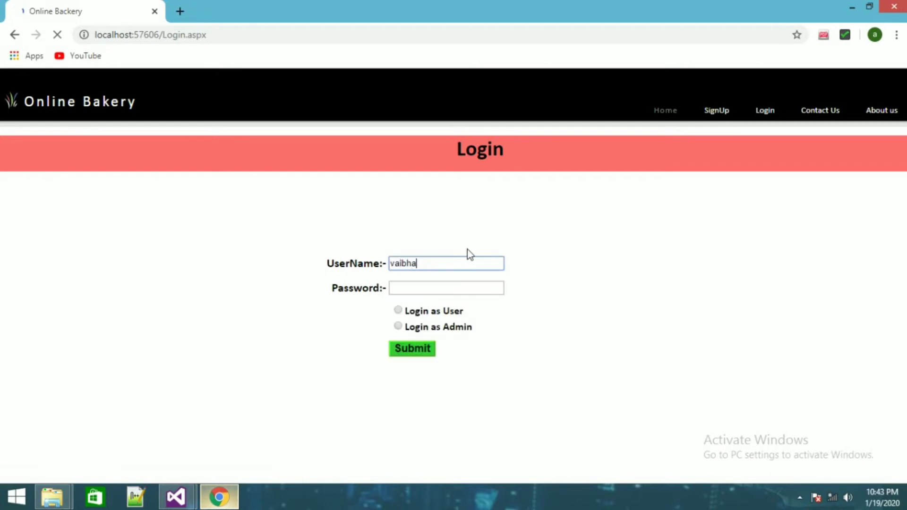
click(426, 289)
text(1234567)
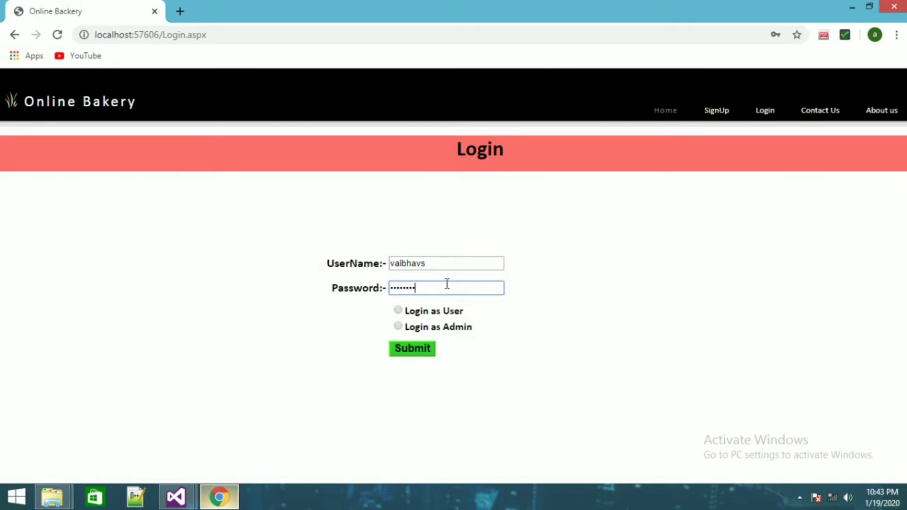
click(398, 310)
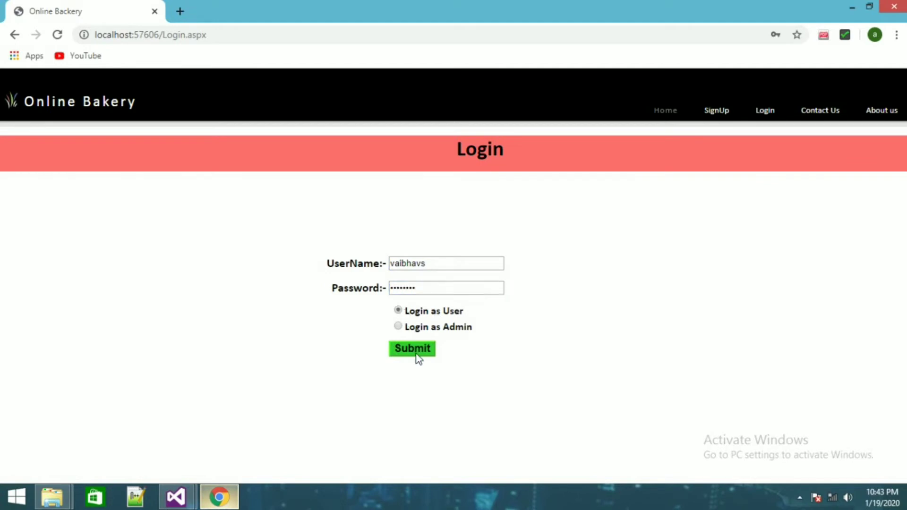
click(417, 356)
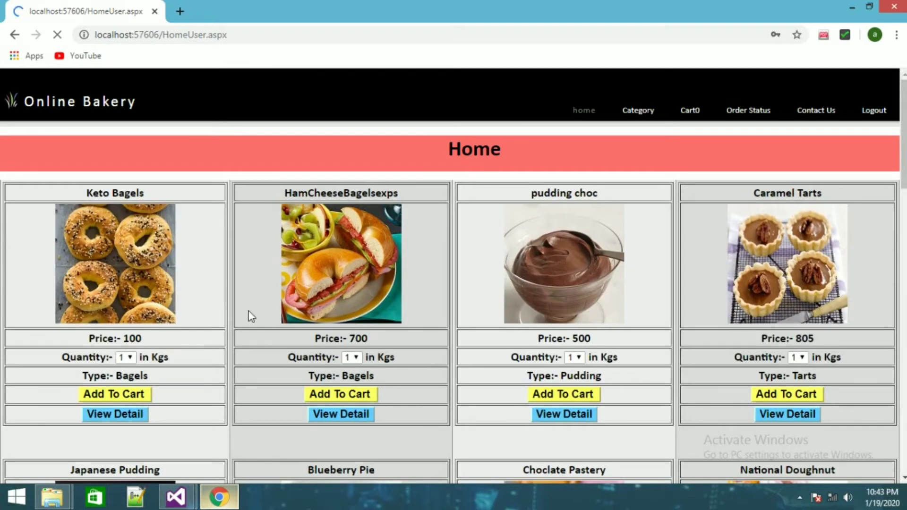
Scroll through the Home product grid from Keto Bagels to Galette and back to the top.
scroll(239, 263, down, 7)
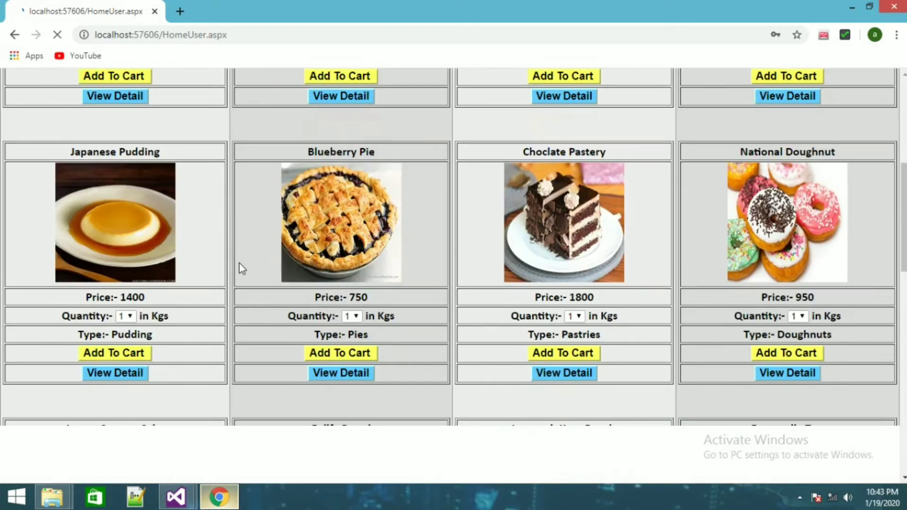
scroll(239, 267, up, 7)
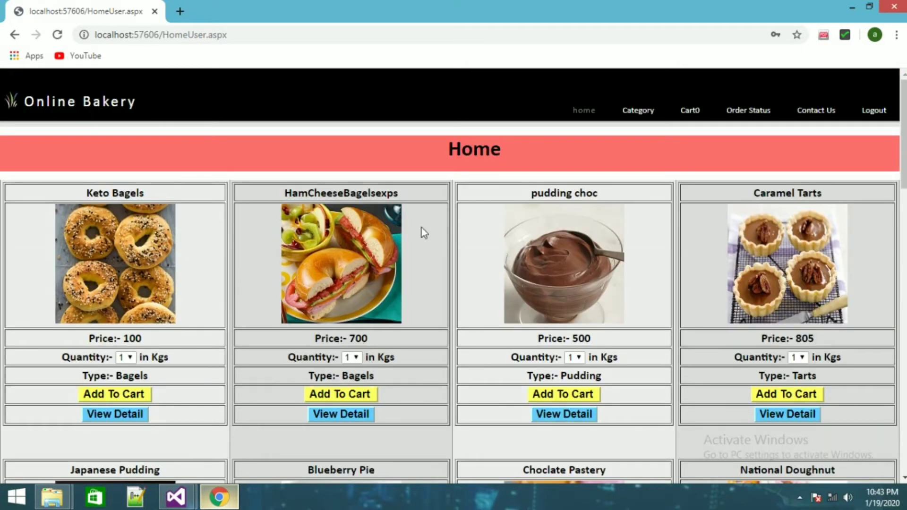
scroll(348, 265, down, 20)
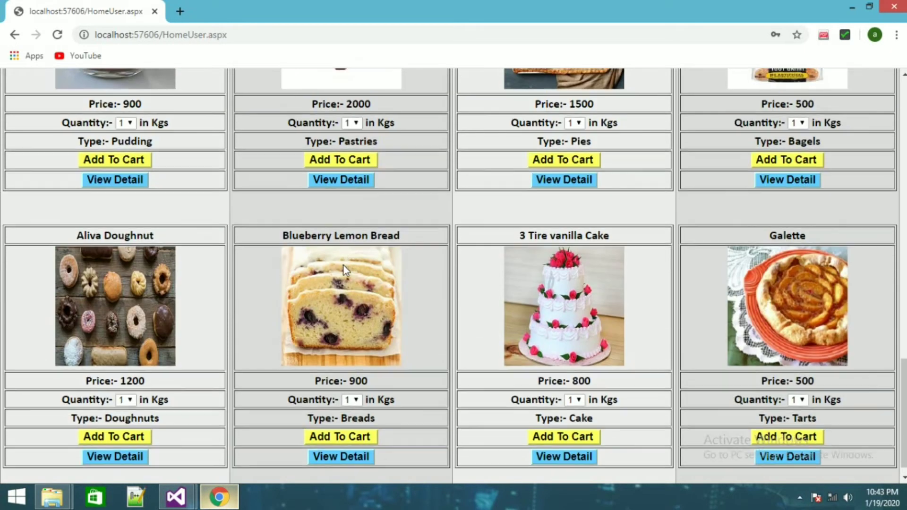
scroll(344, 266, down, 1)
scroll(343, 269, up, 2)
scroll(343, 277, down, 1)
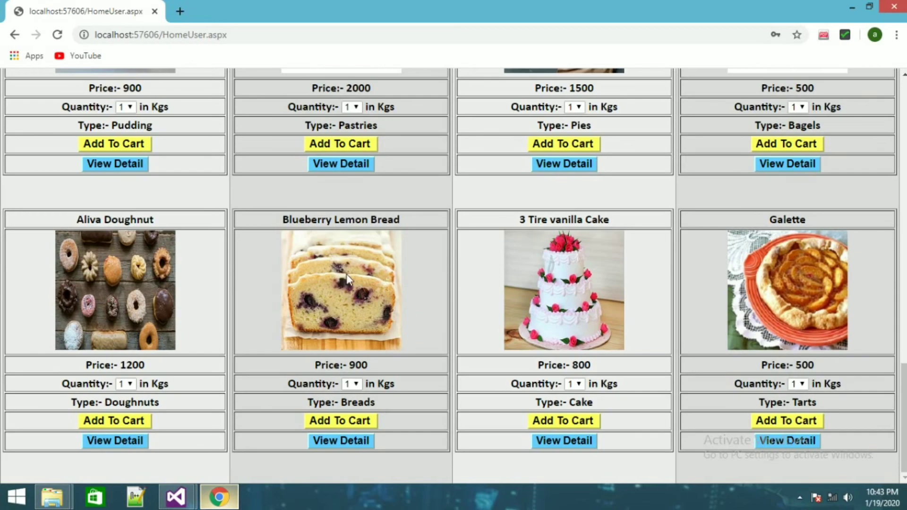
scroll(345, 275, up, 16)
scroll(343, 282, up, 6)
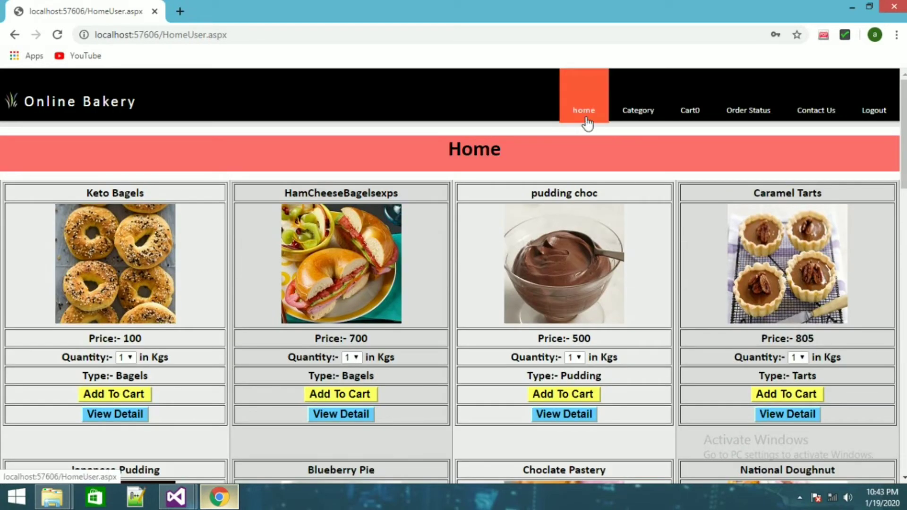
Open Category, browse Eggless, Pudding, Bagels, Pie, Tarts and Pastry, then pick Eggless.
click(637, 113)
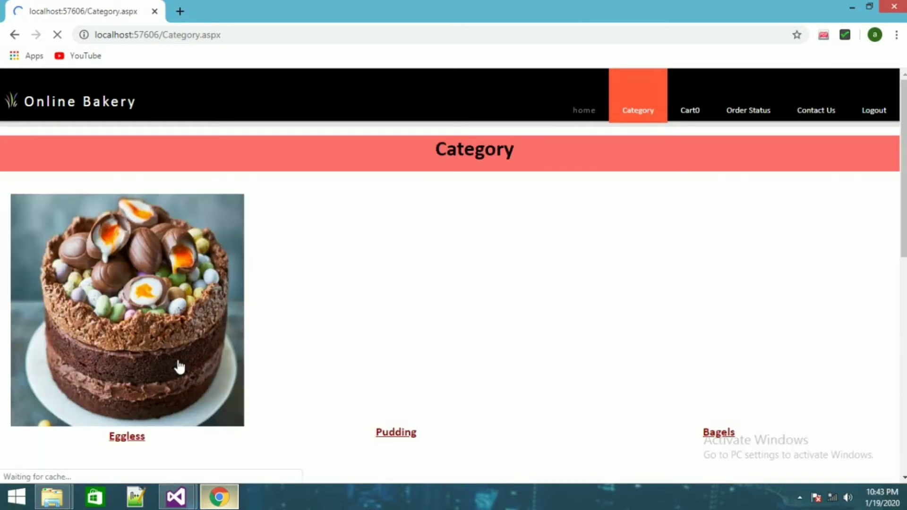
scroll(179, 367, down, 8)
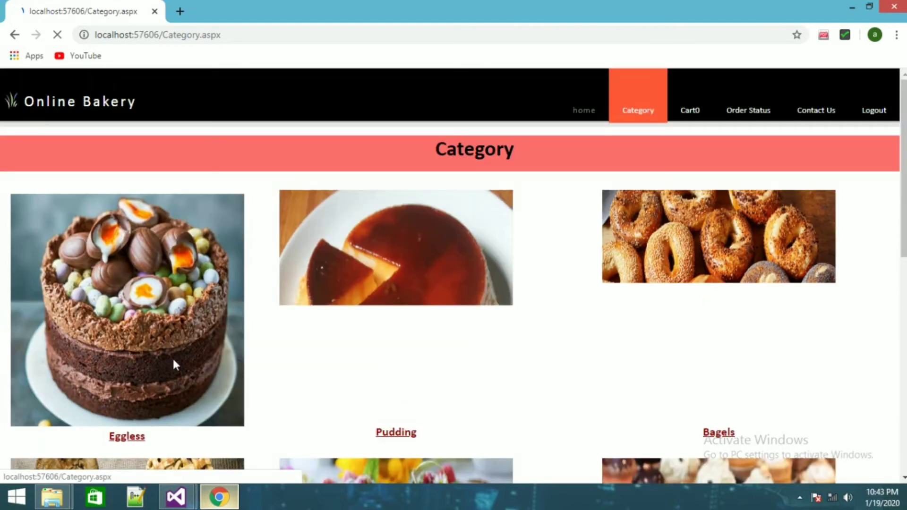
scroll(336, 313, down, 7)
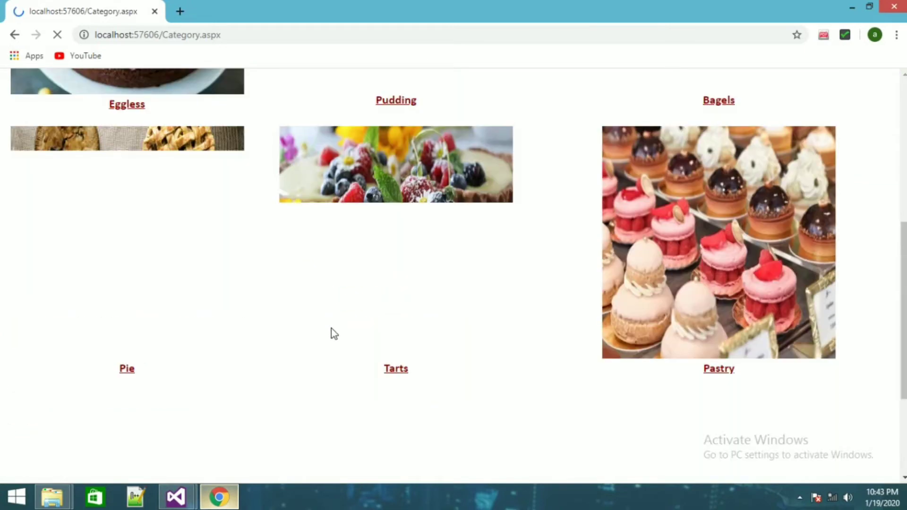
scroll(330, 329, down, 3)
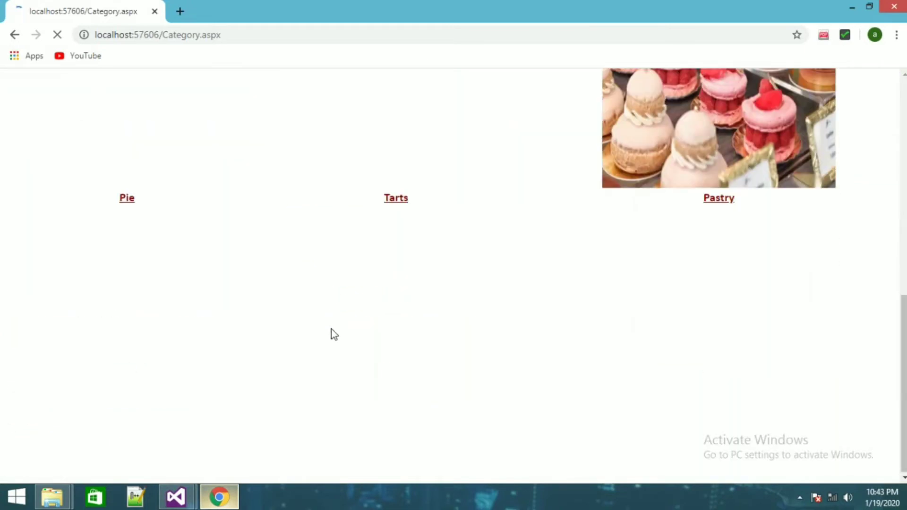
scroll(330, 327, up, 5)
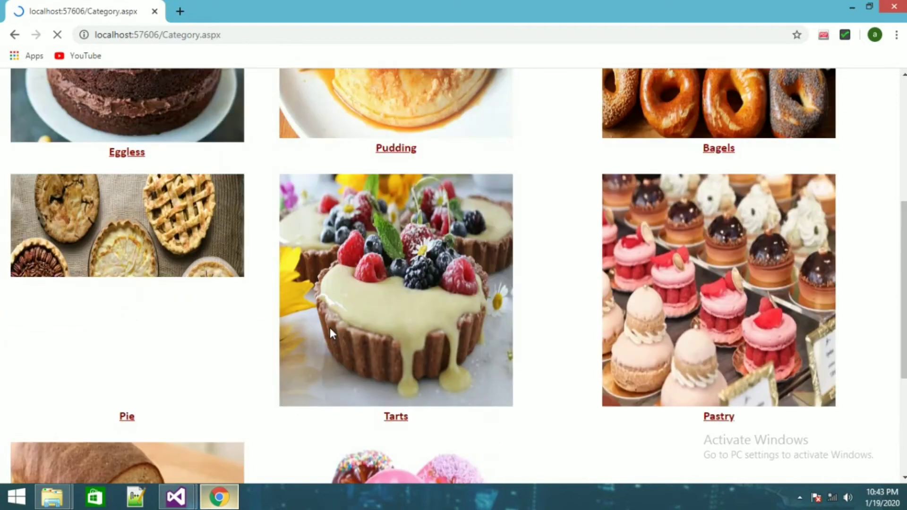
scroll(330, 327, up, 6)
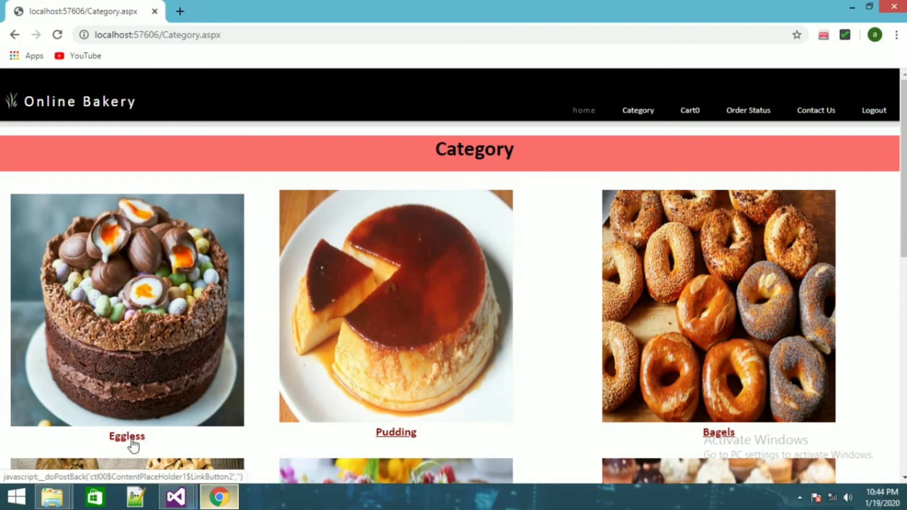
click(130, 437)
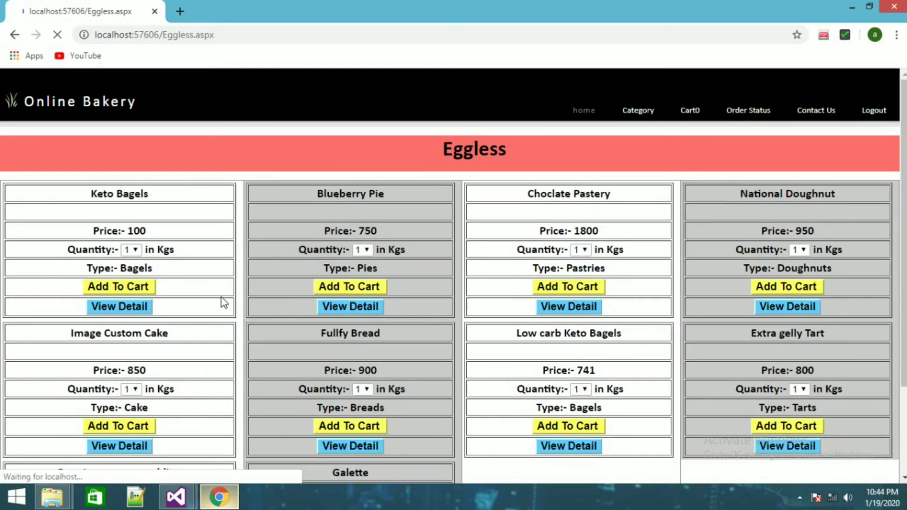
Scroll through the Eggless products down to Galette, then go back a page.
scroll(222, 297, down, 2)
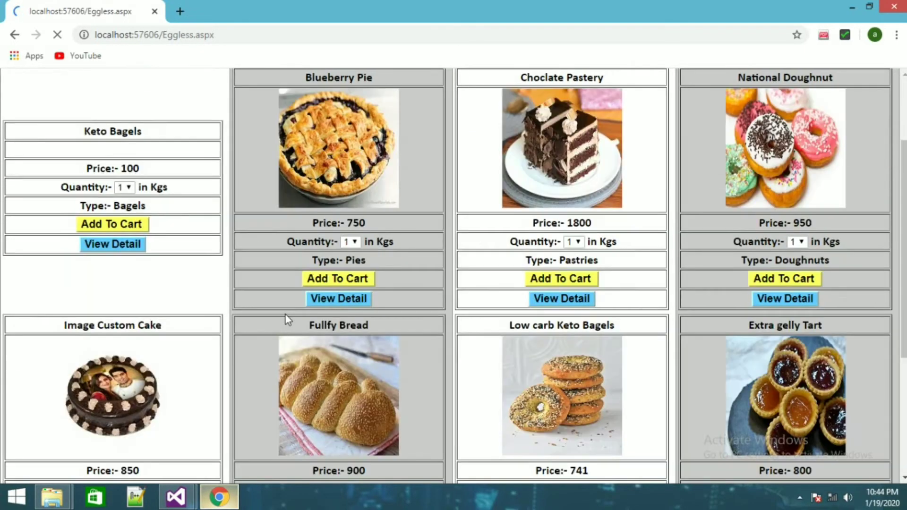
scroll(285, 314, down, 5)
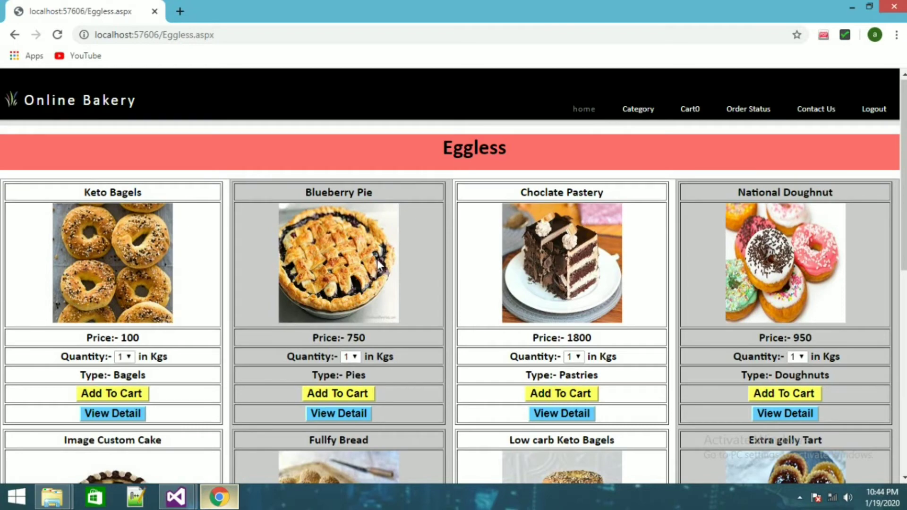
scroll(307, 290, down, 9)
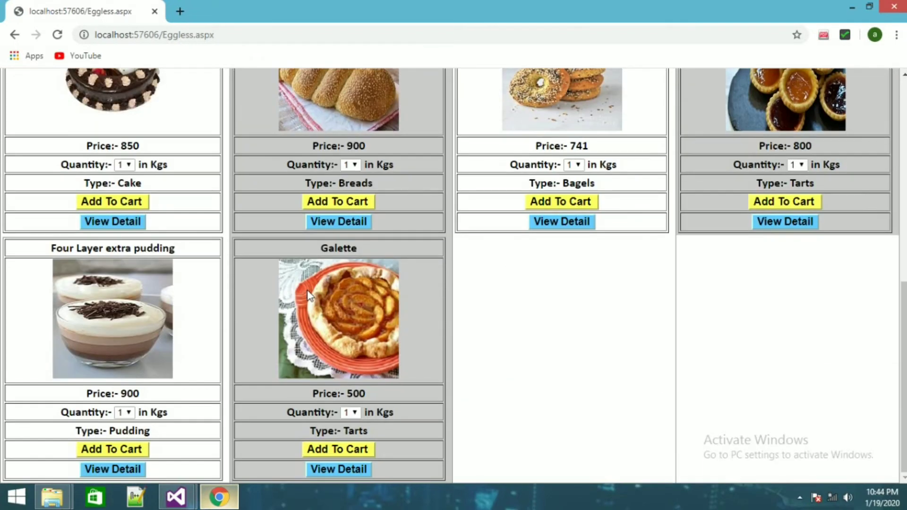
scroll(307, 293, up, 9)
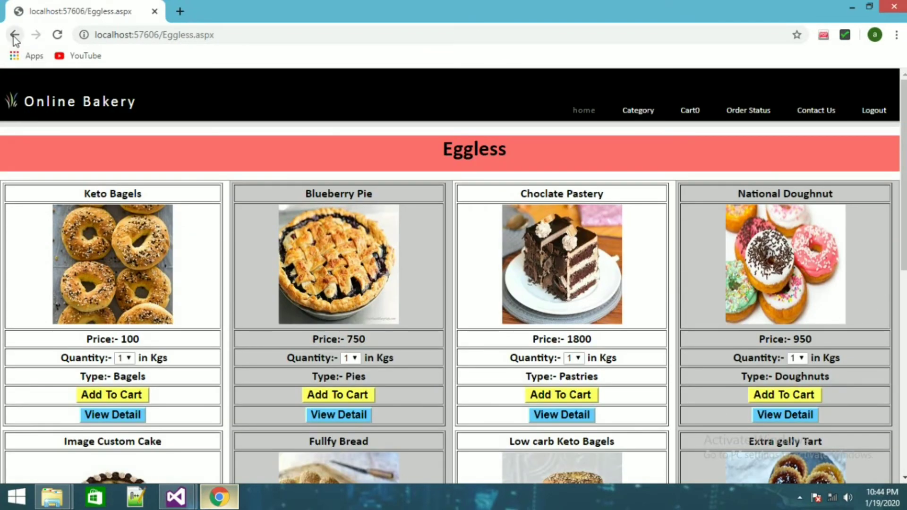
click(14, 36)
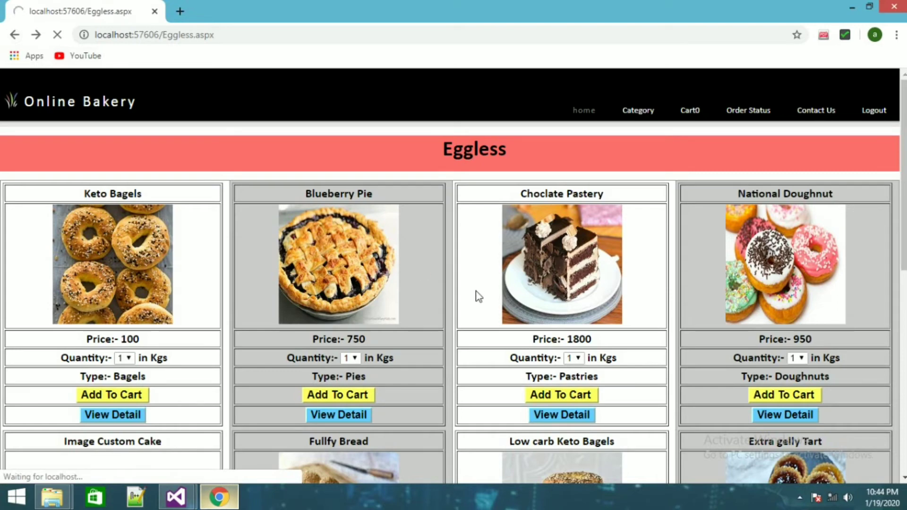
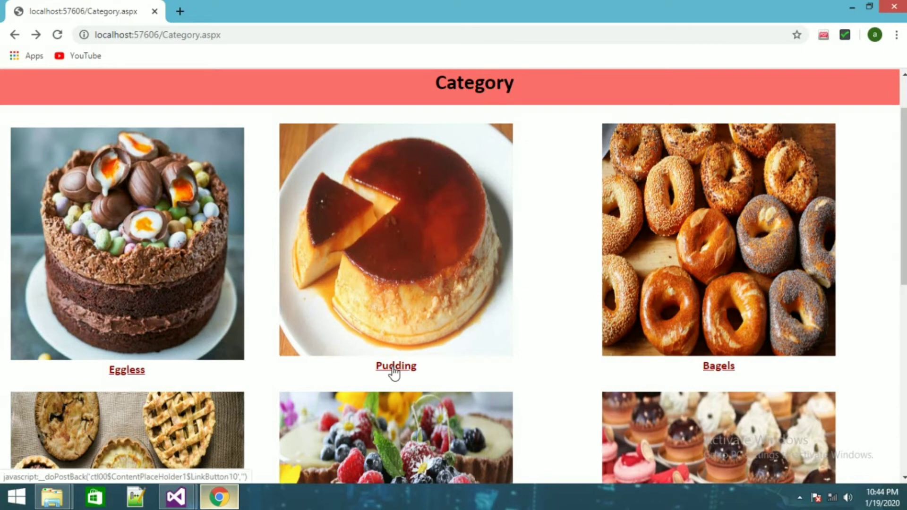
click(394, 369)
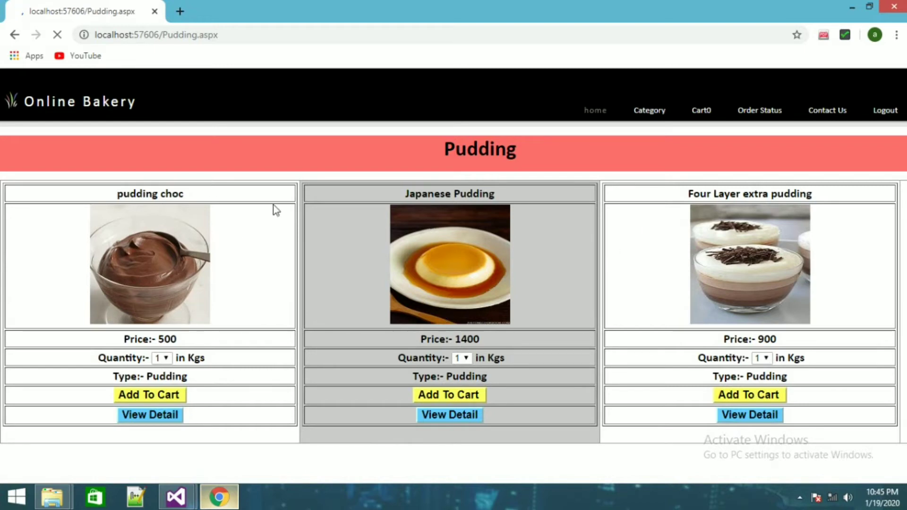
click(16, 36)
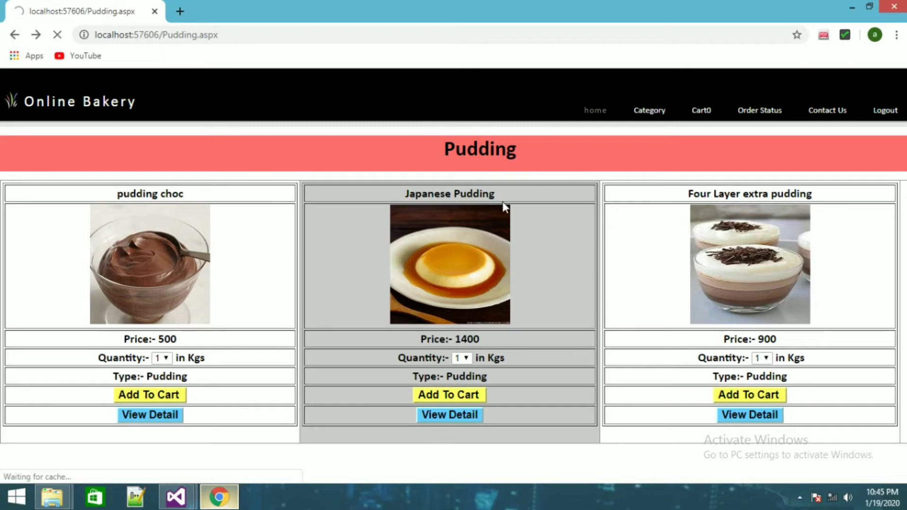
scroll(731, 353, down, 5)
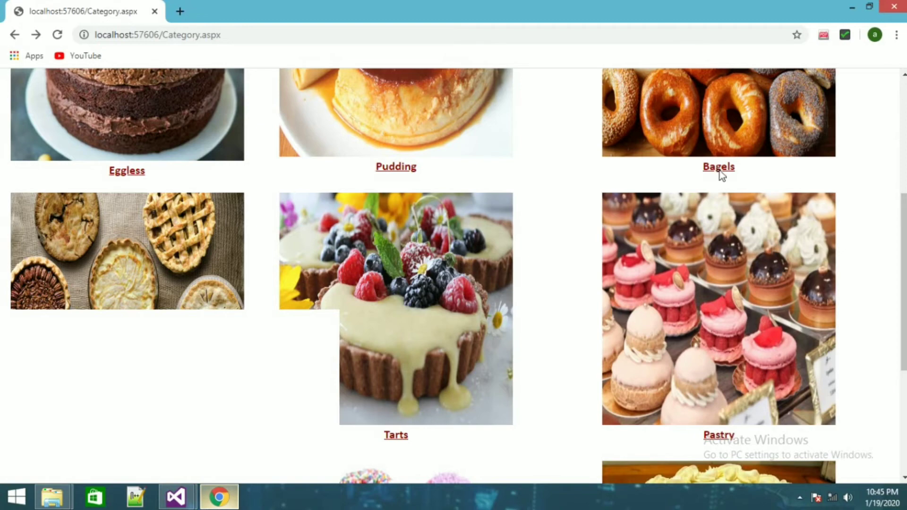
click(720, 171)
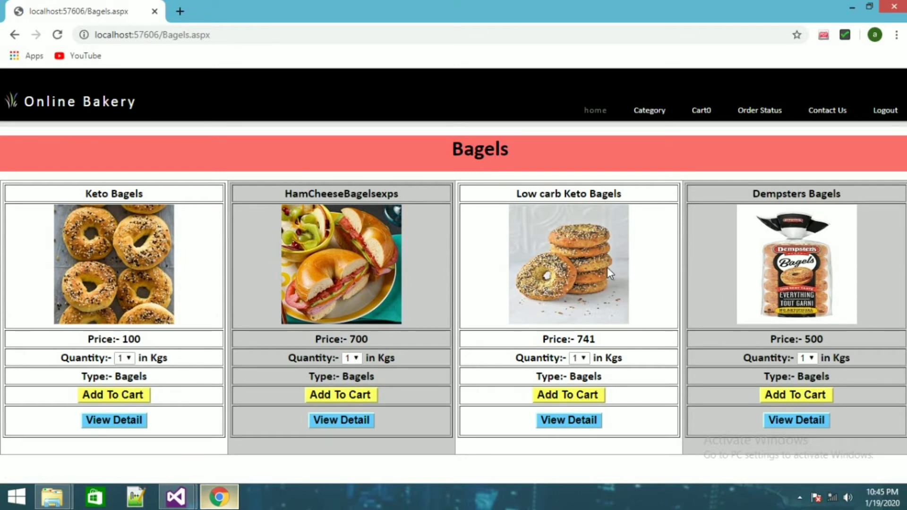
click(14, 35)
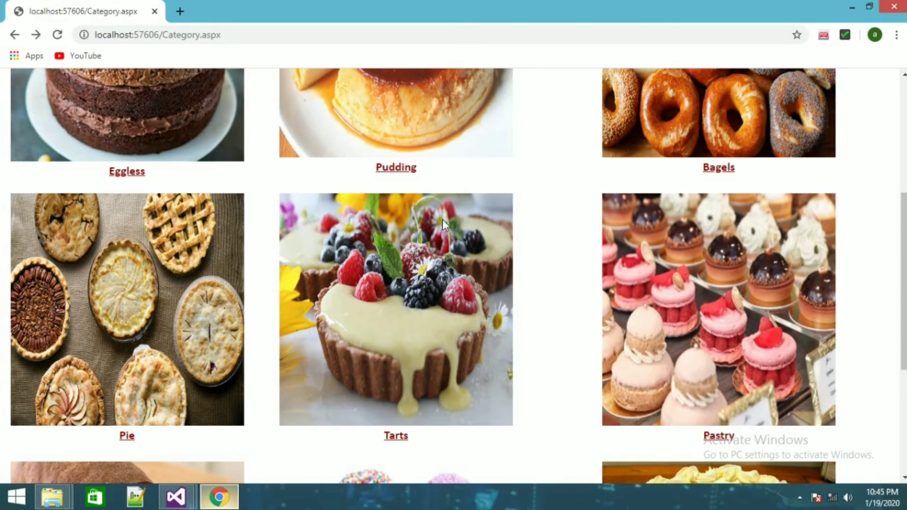
scroll(549, 277, up, 5)
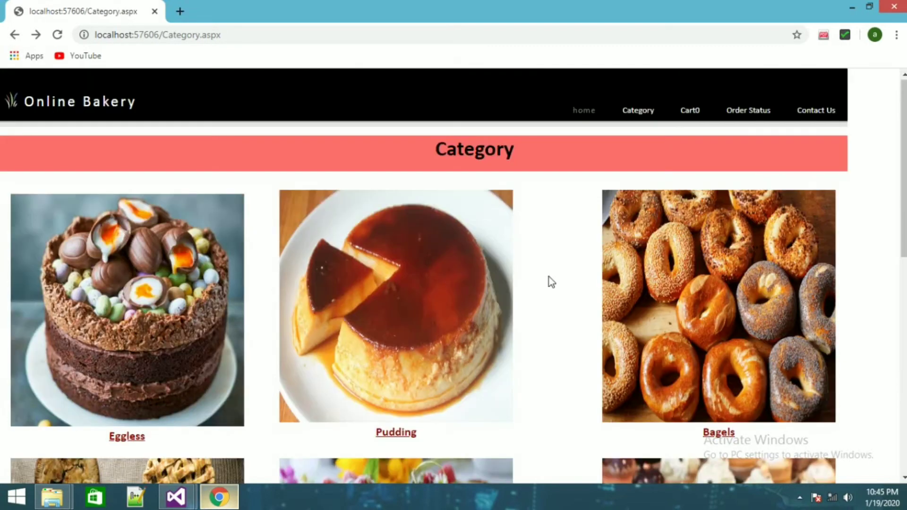
scroll(470, 284, down, 10)
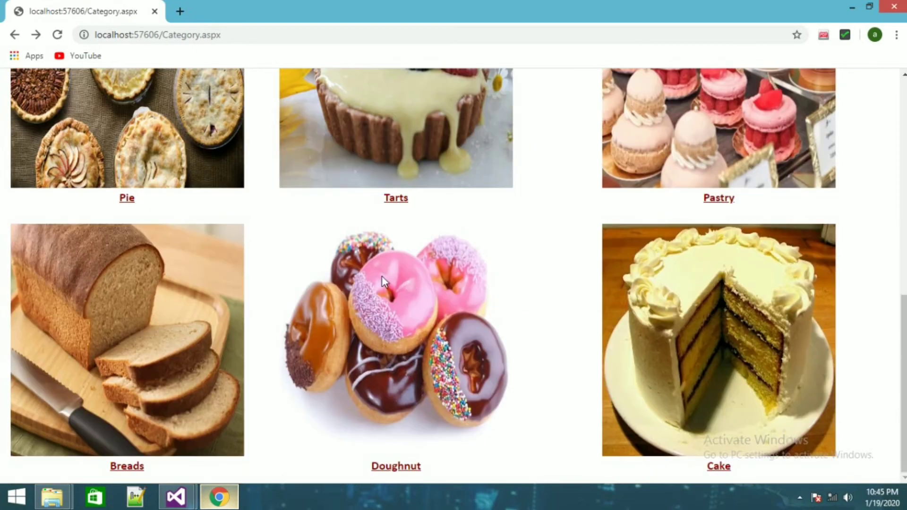
scroll(458, 281, up, 4)
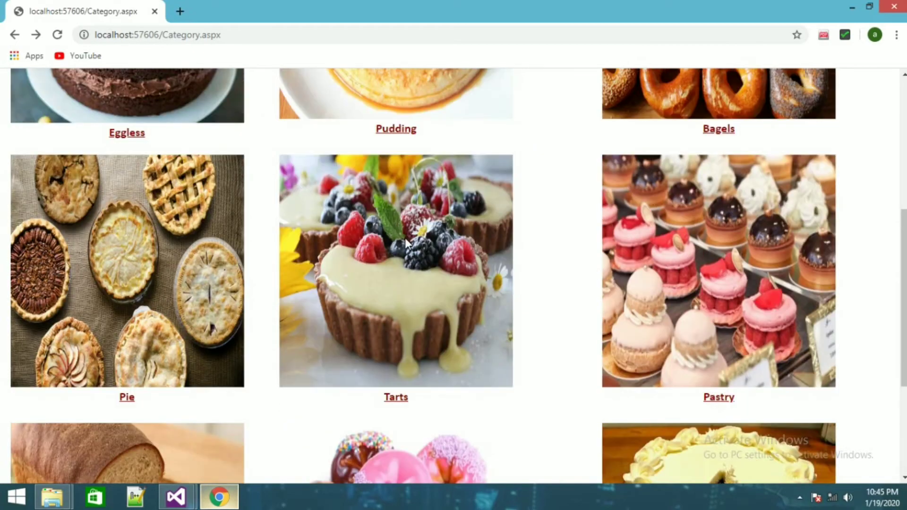
scroll(406, 241, up, 5)
scroll(241, 329, down, 10)
scroll(454, 282, up, 10)
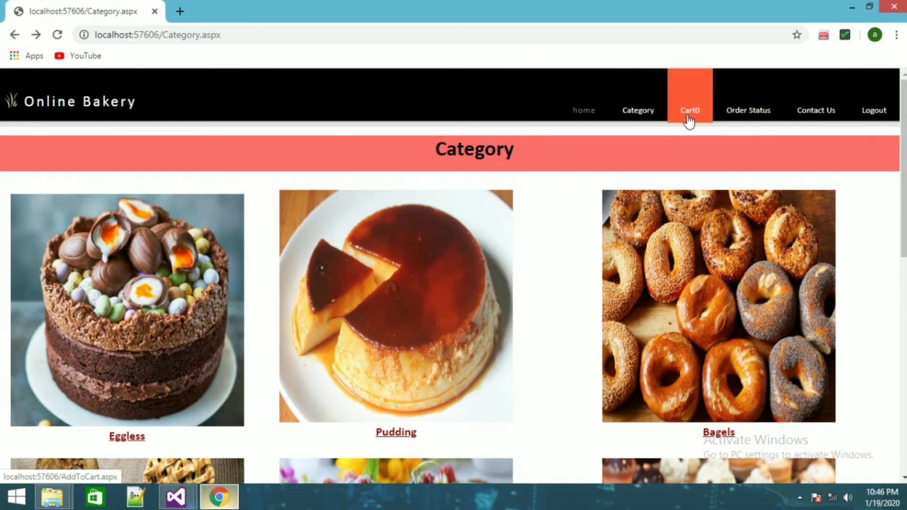
Try Buy Now on the empty Cart0, then go back to the home page's product cards.
click(690, 113)
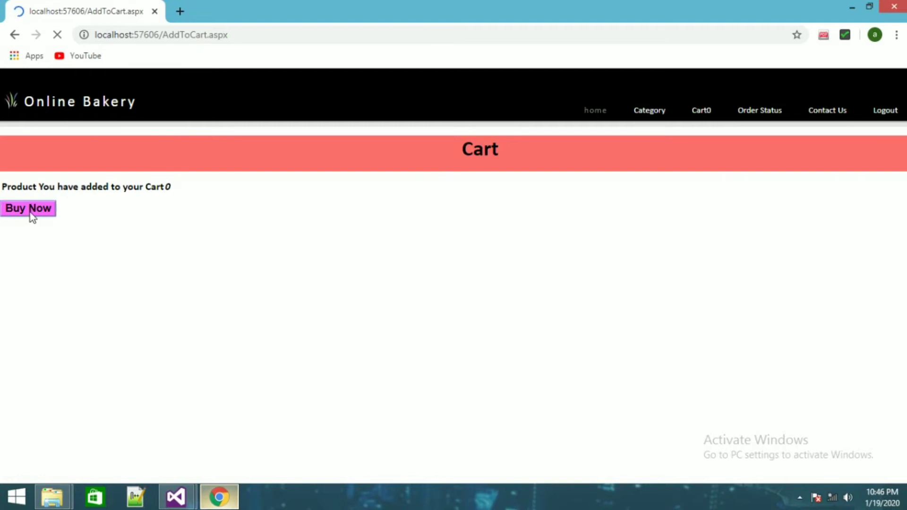
click(44, 213)
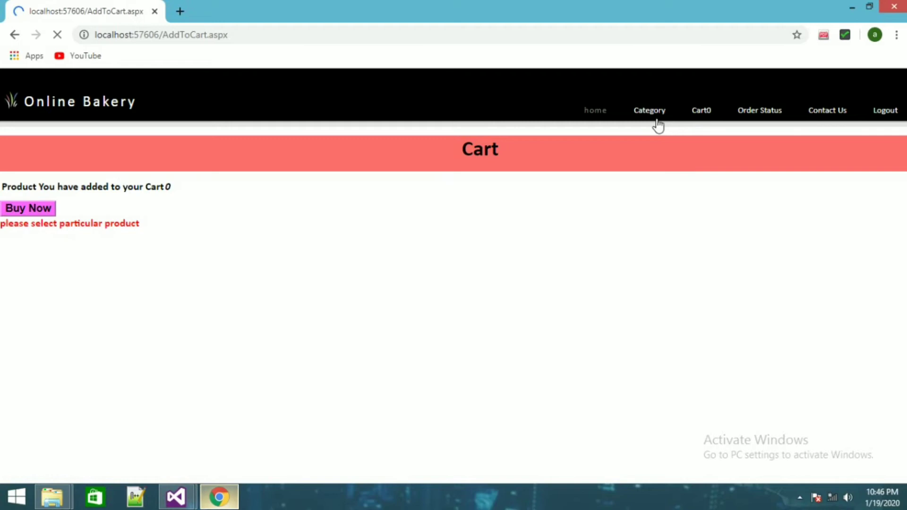
click(595, 114)
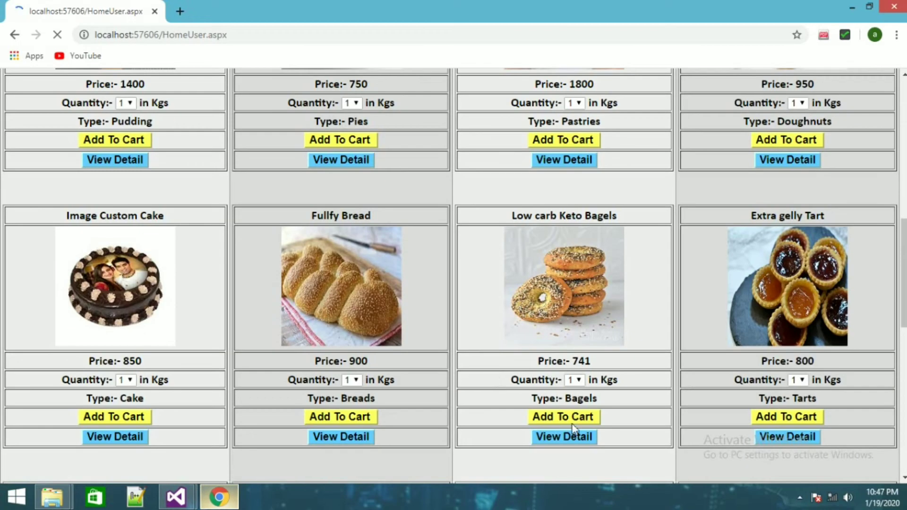
Add Low carb Keto Bagels and Four Layer extra pudding to the cart, then remove the pudding.
click(575, 422)
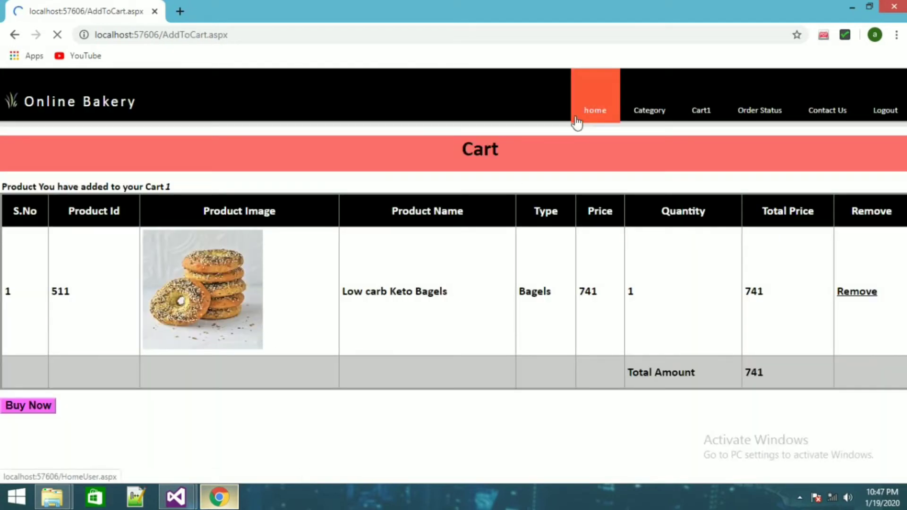
scroll(642, 360, down, 10)
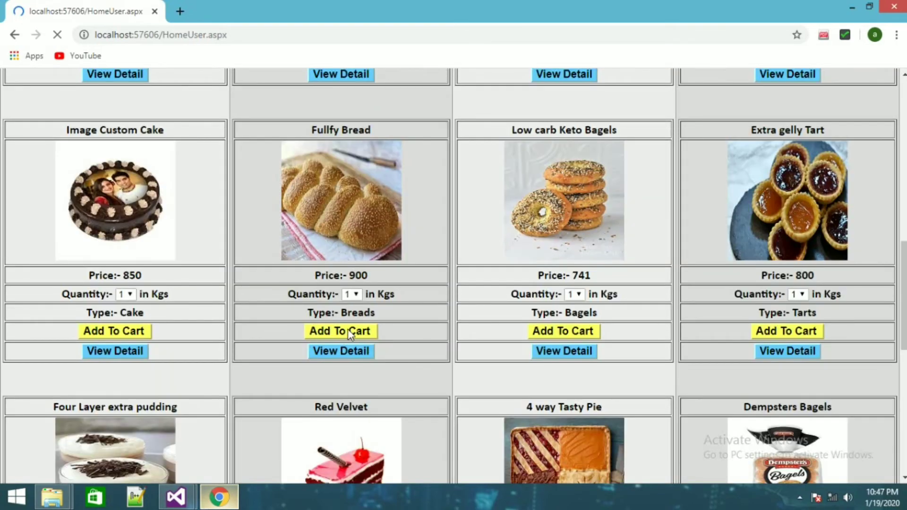
scroll(70, 338, down, 5)
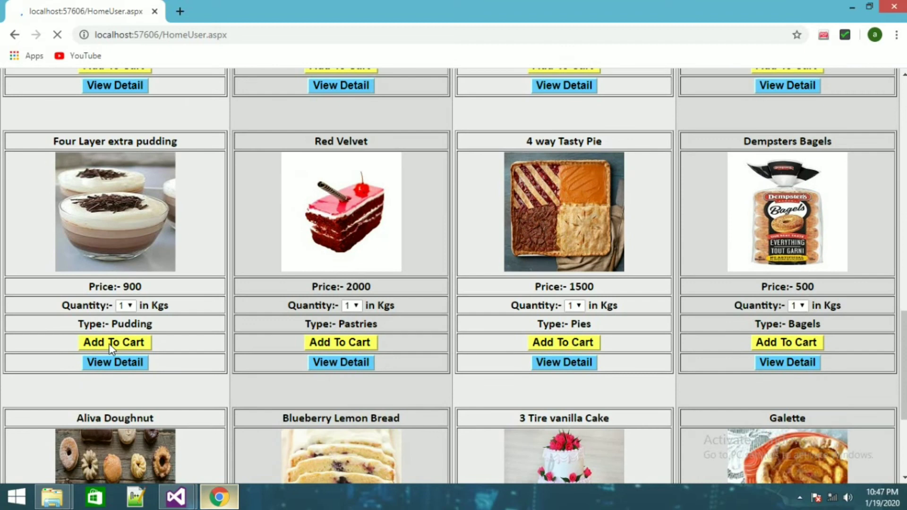
click(114, 346)
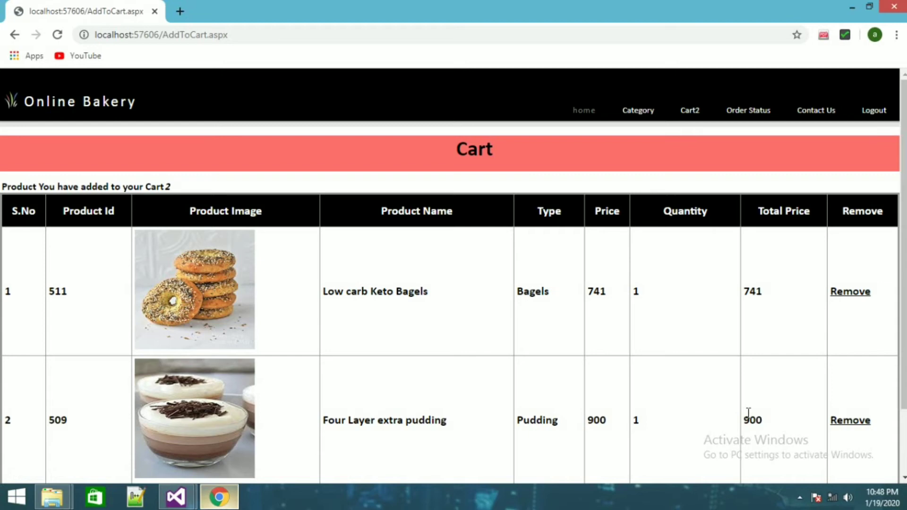
scroll(334, 424, down, 3)
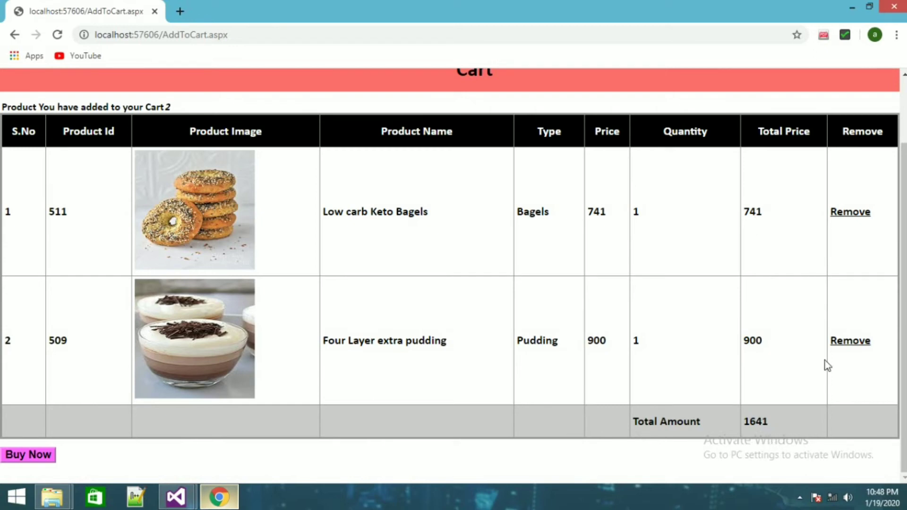
click(850, 344)
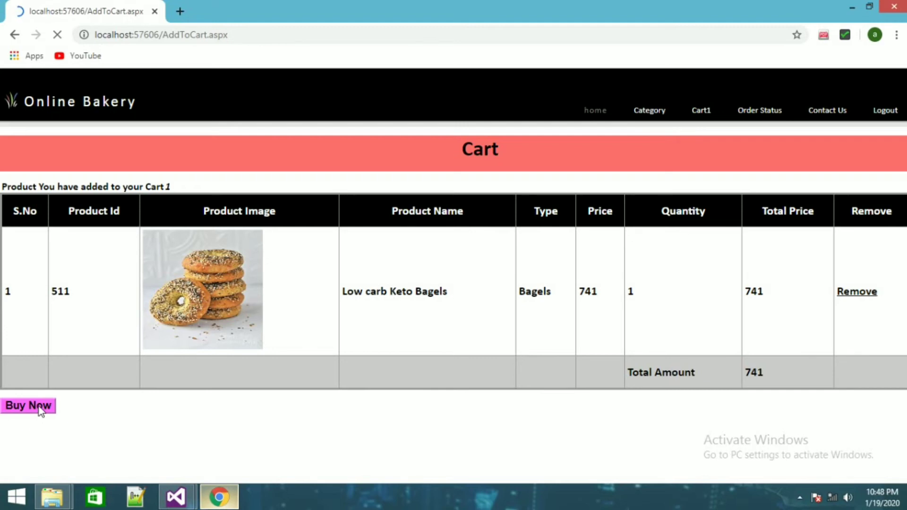
Check out the Keto Bagels through Step 2 and Step 3 and submit as Cash on Delivery.
click(52, 496)
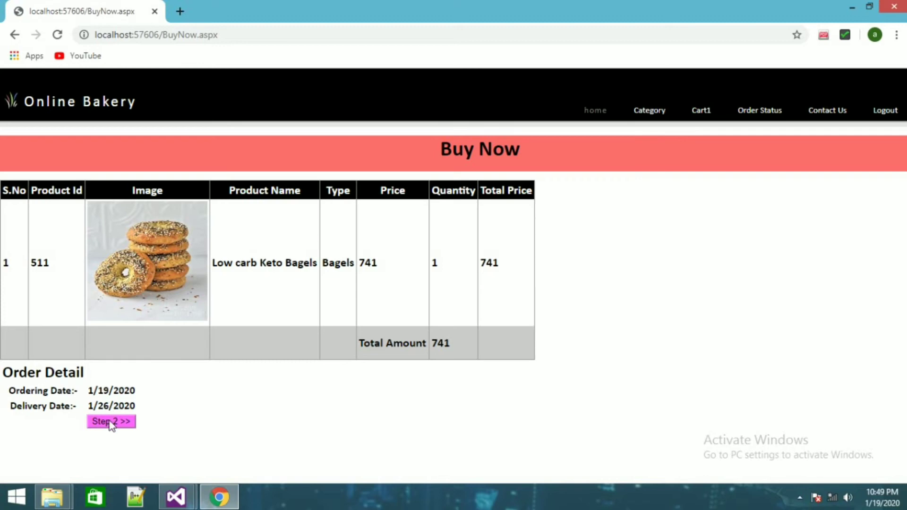
click(107, 423)
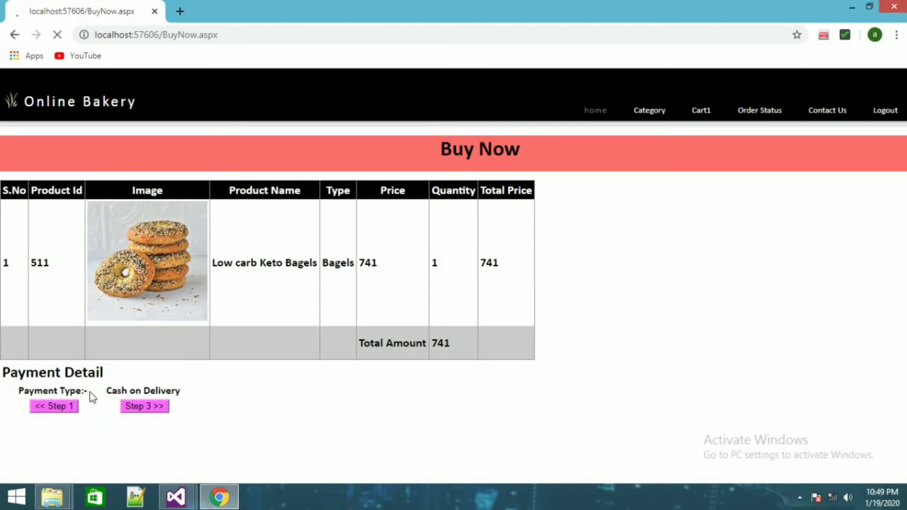
click(144, 407)
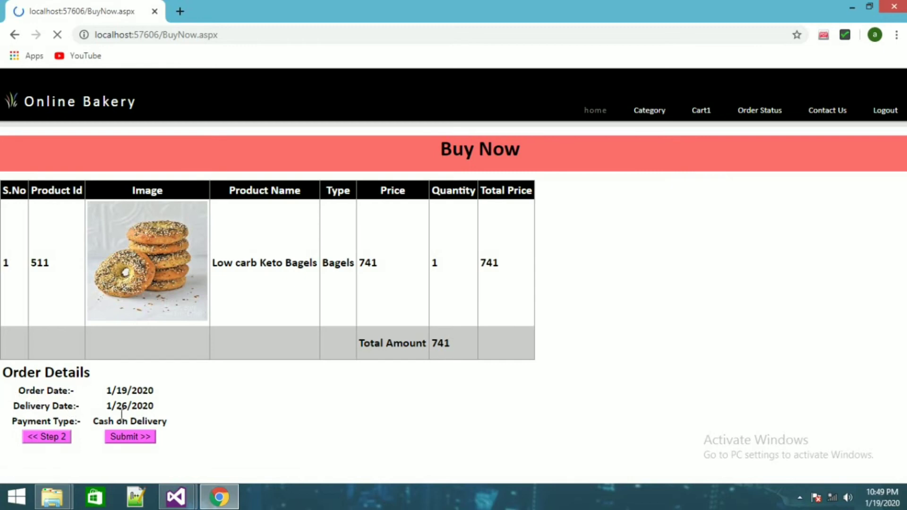
click(130, 438)
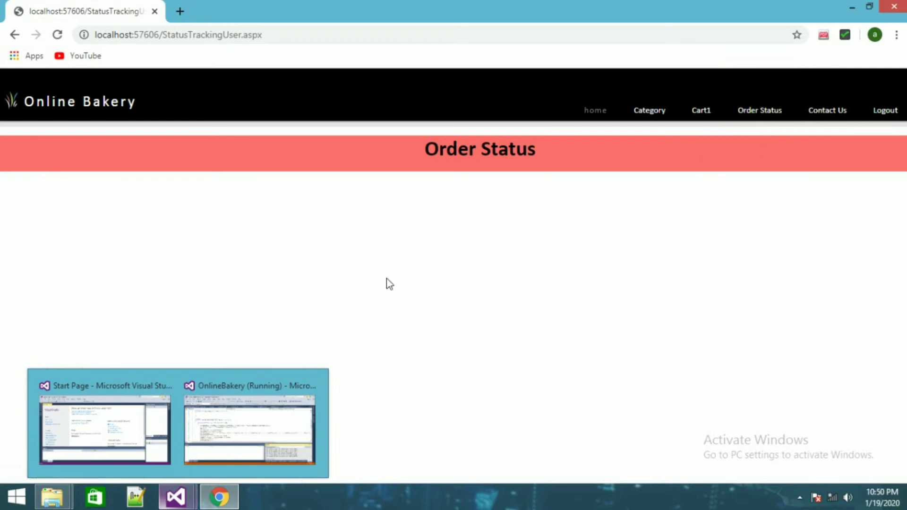
Log out, then sign in with the admin username and password using Login as Admin.
click(891, 118)
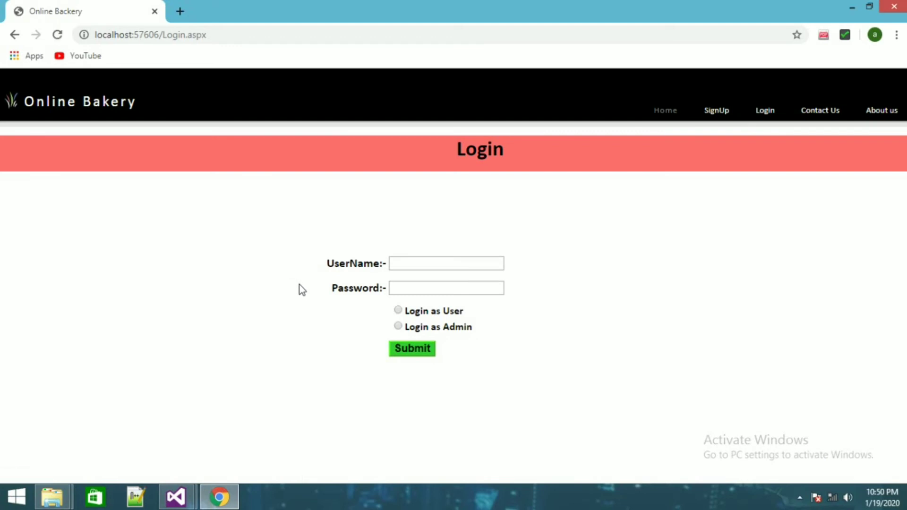
click(404, 265)
text(admin01)
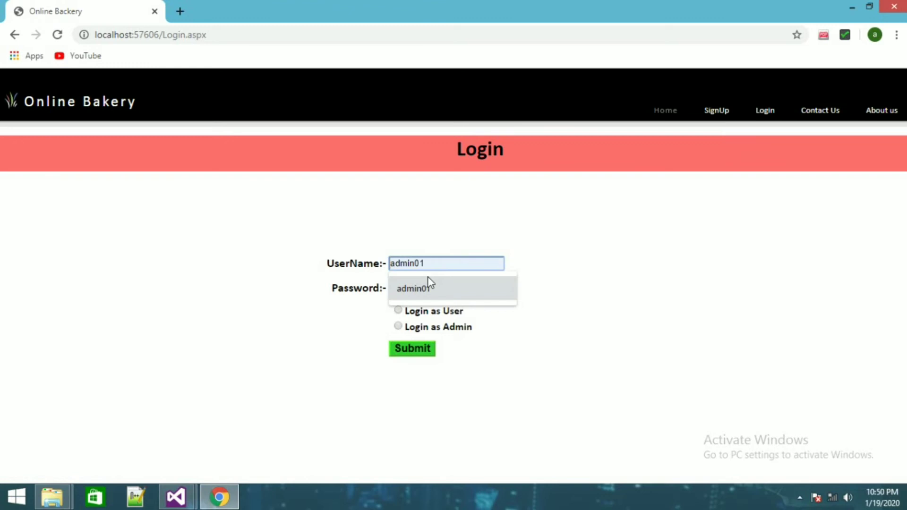
click(429, 284)
click(428, 286)
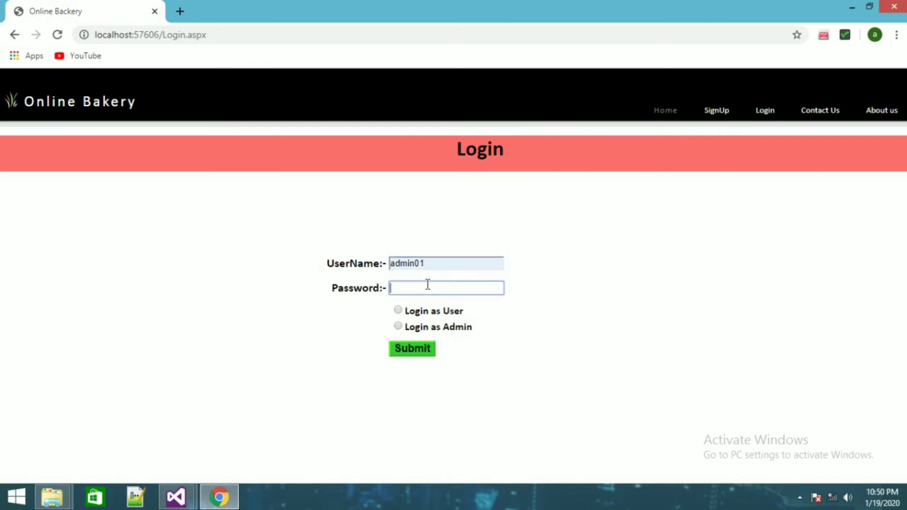
text(1)
click(418, 328)
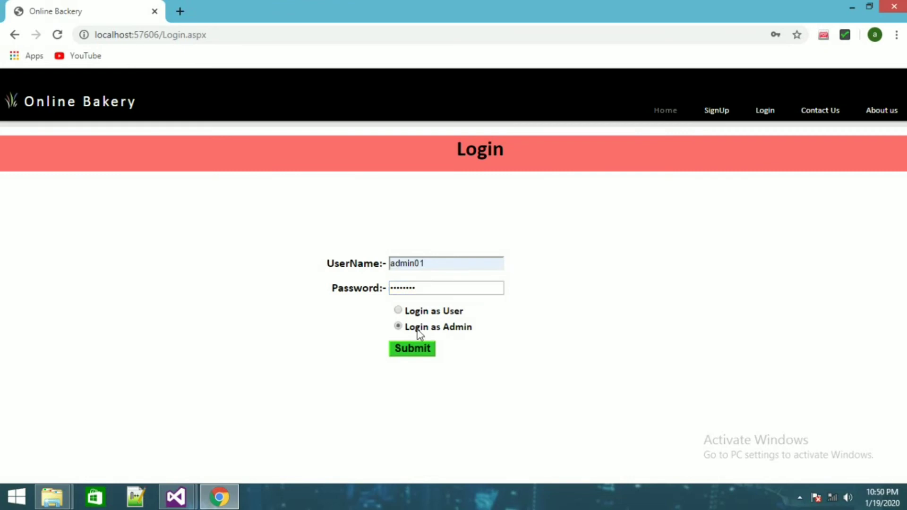
click(415, 354)
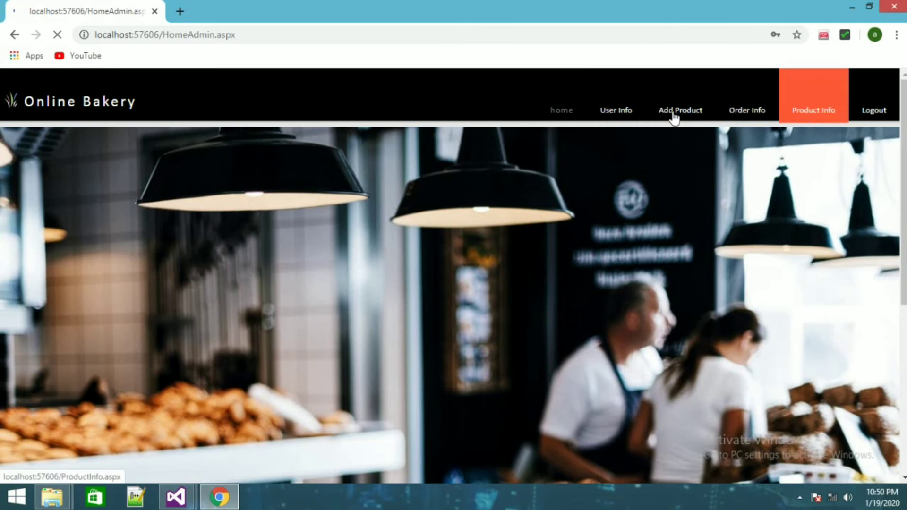
Check the User Info list, then open Order Info to see the new 741 bagel order.
click(615, 117)
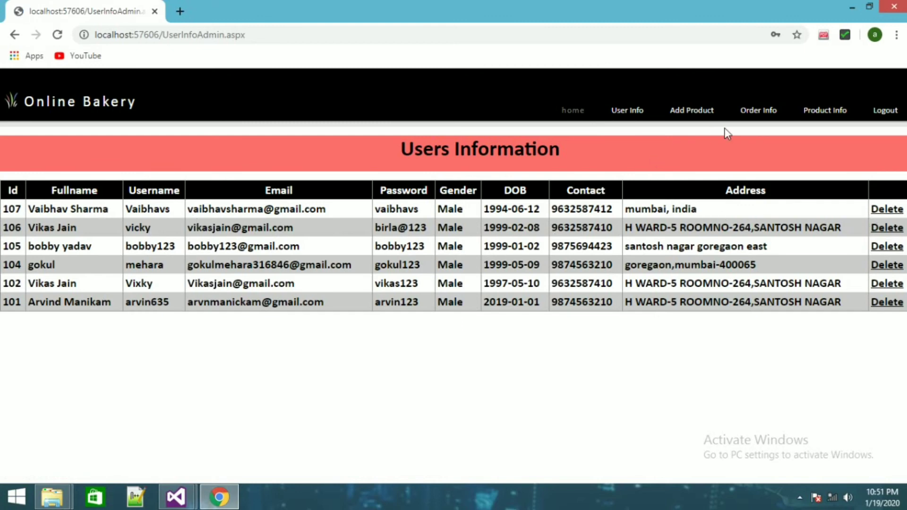
click(757, 112)
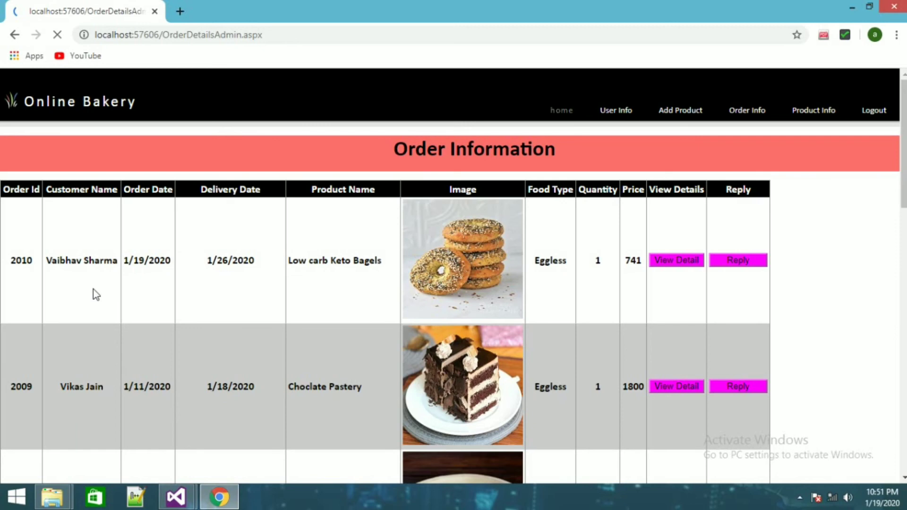
Review order 2010's details, then open its Reply To Customer form.
click(652, 263)
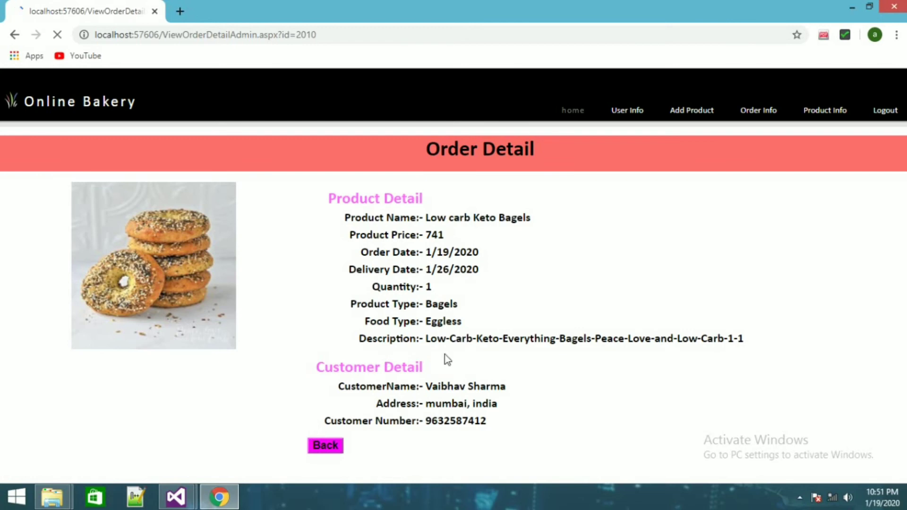
click(15, 36)
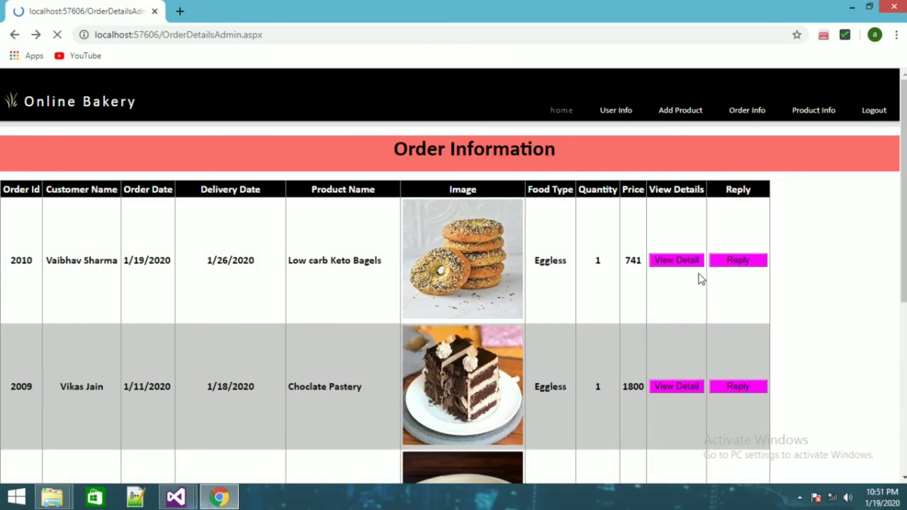
click(744, 261)
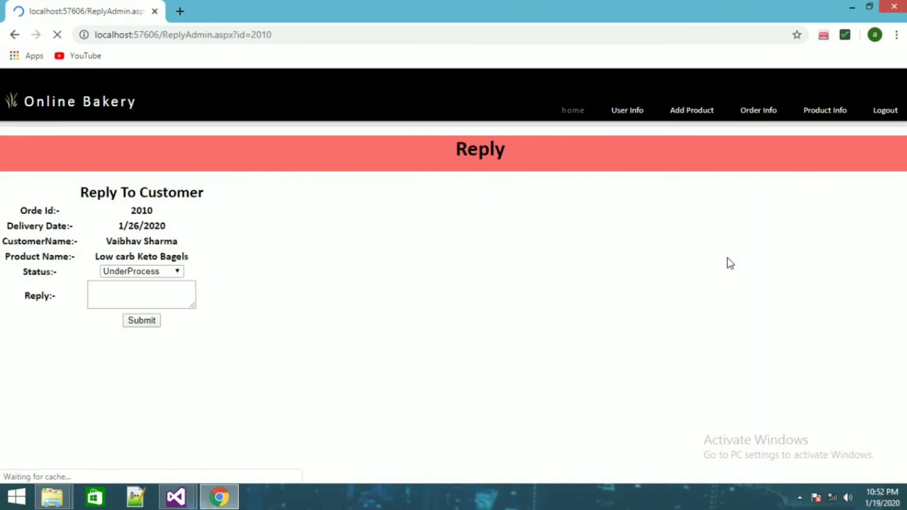
Set order 2010 to Work In progress and reply 'Will be delivering on 22nd of January 2020'.
click(174, 272)
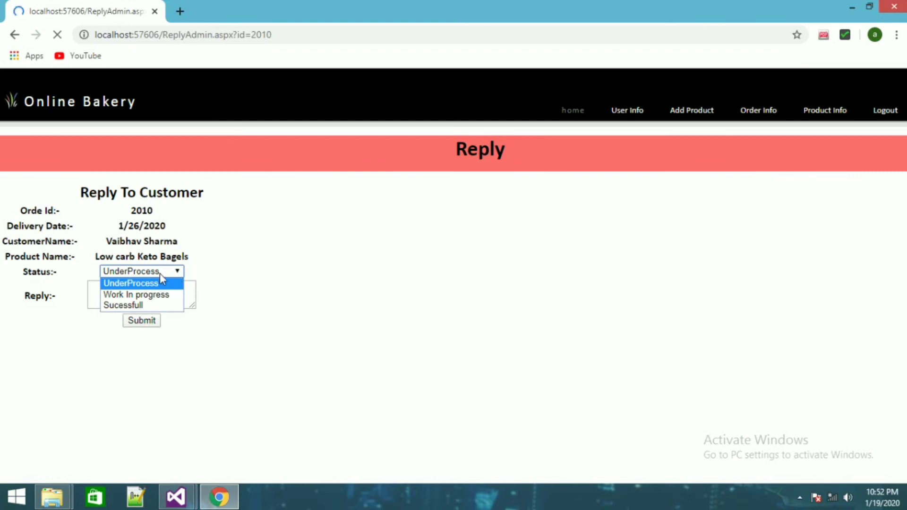
click(144, 295)
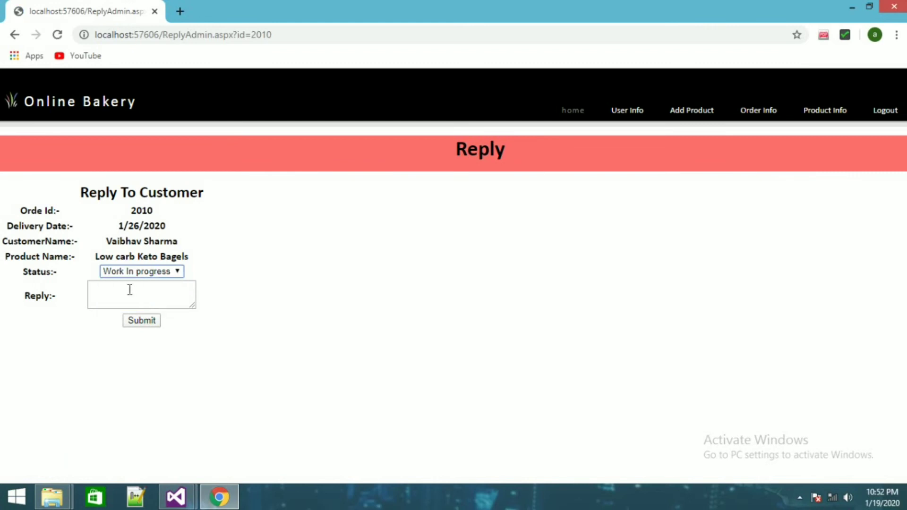
click(129, 289)
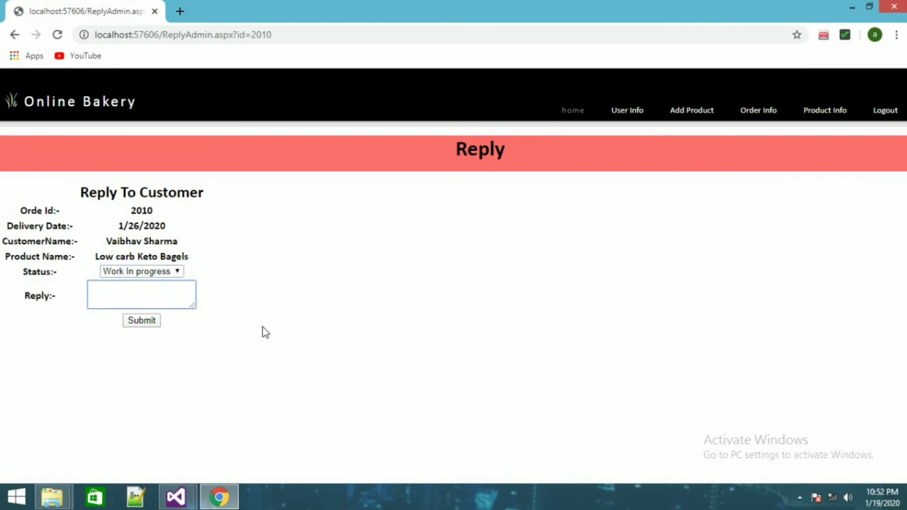
text(Will be deliver)
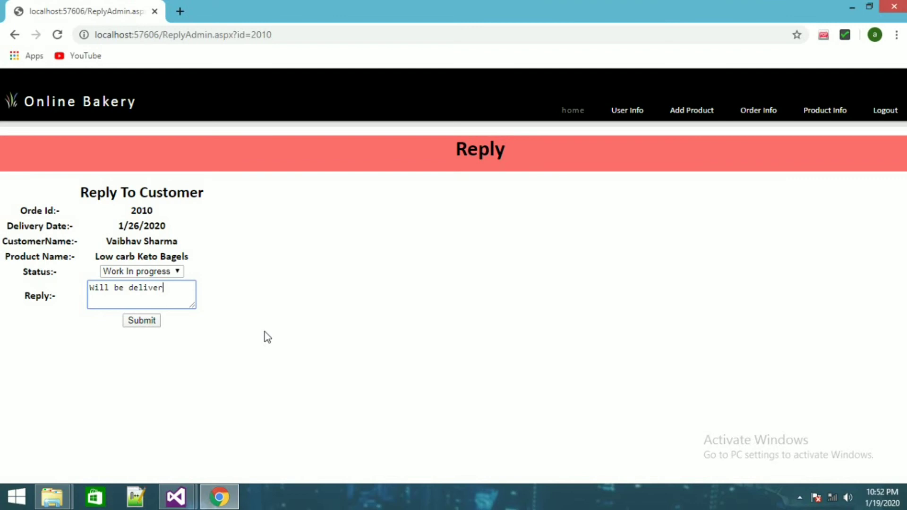
text(ing on 22nd of Januarey)
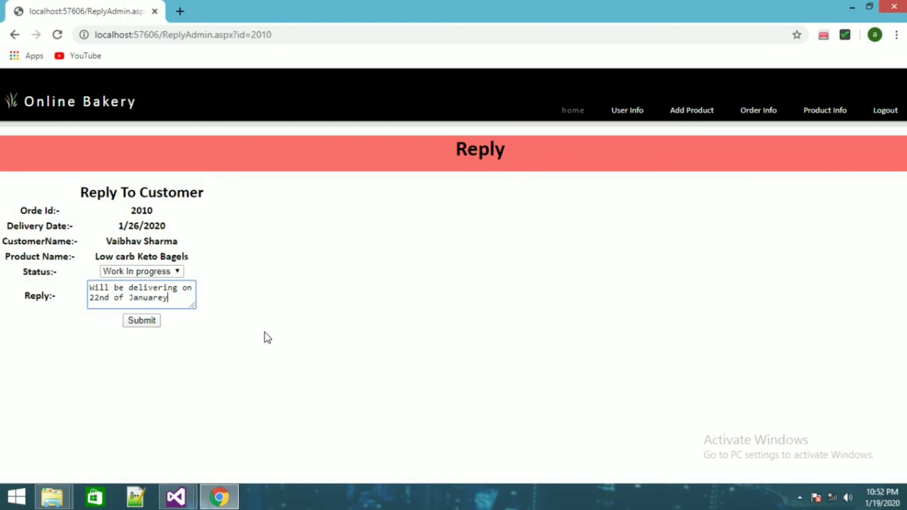
key(BackSpace)
key(BackSpace)
key(BackSpace)
text(y 2020)
click(152, 320)
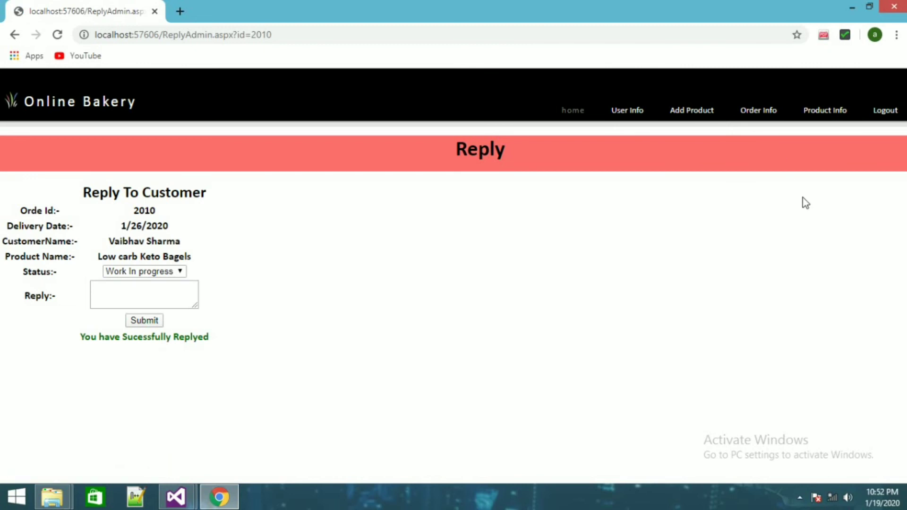
Log out of admin and sign in with the customer's username and password as User.
click(897, 117)
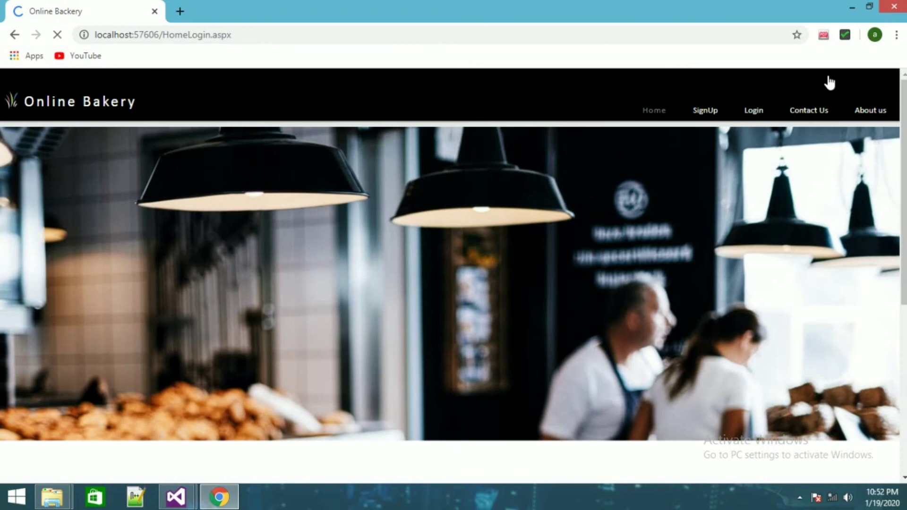
click(755, 113)
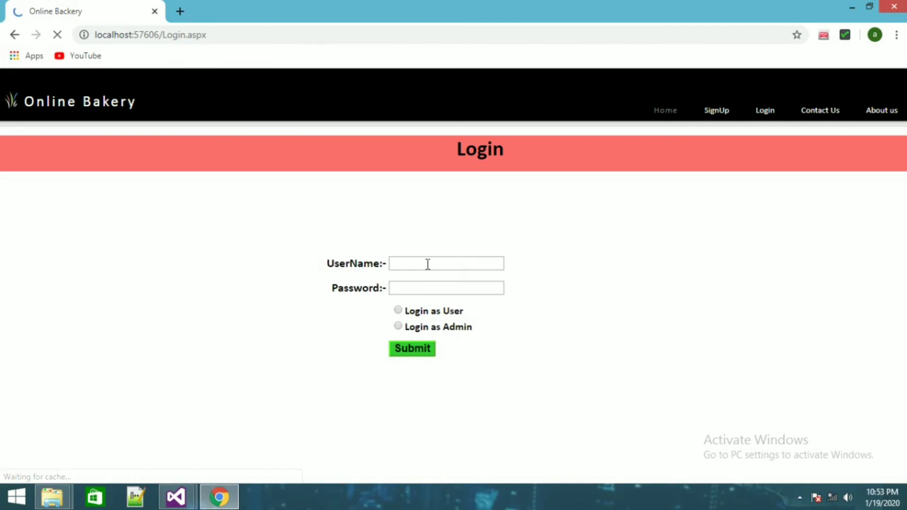
click(426, 264)
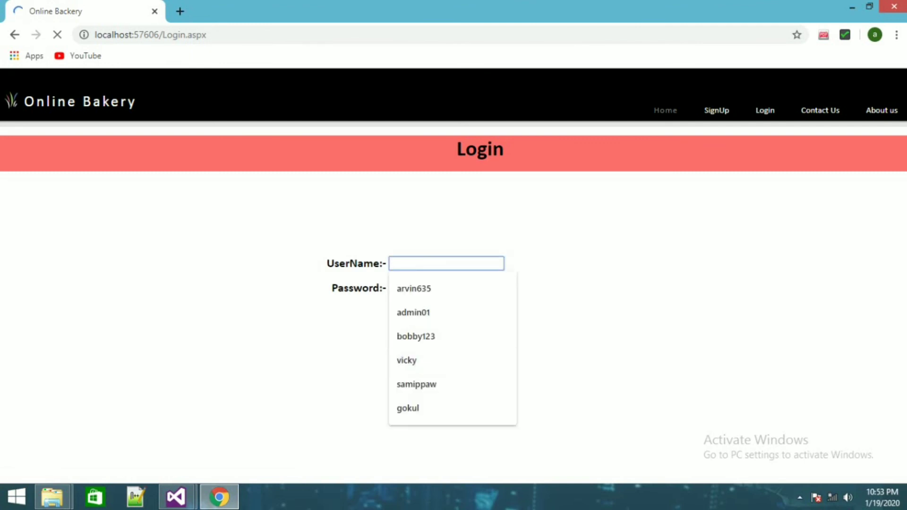
key(Down)
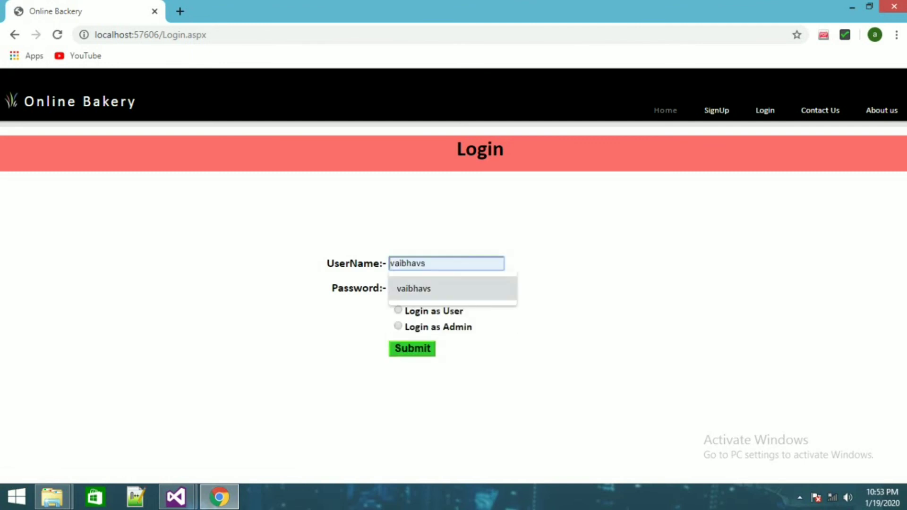
key(Return)
key(Tab)
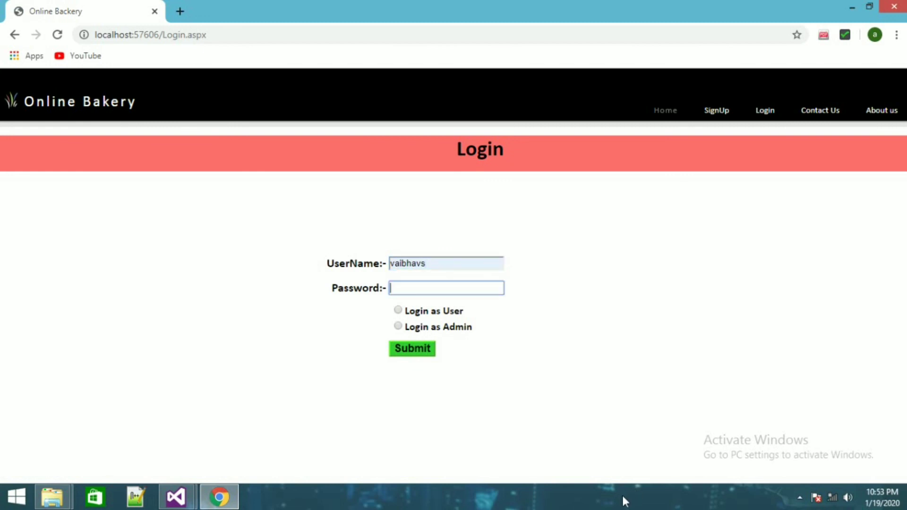
click(440, 315)
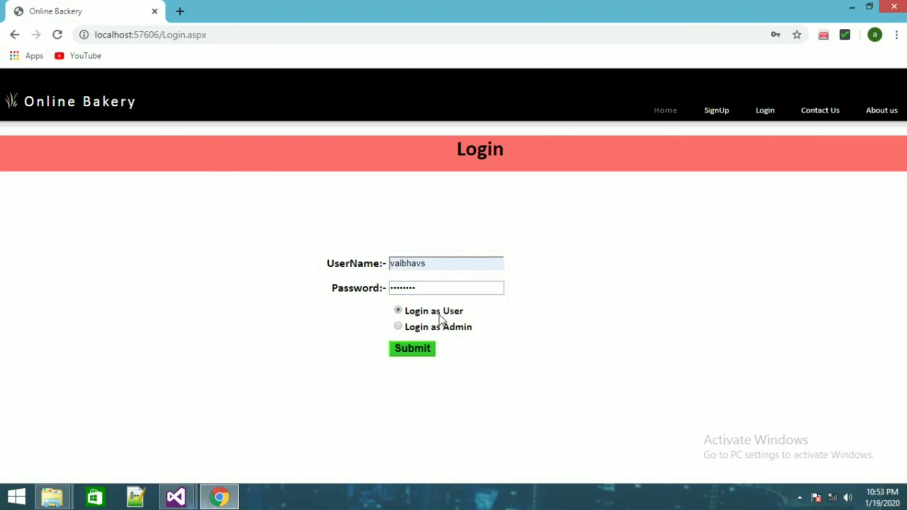
click(423, 348)
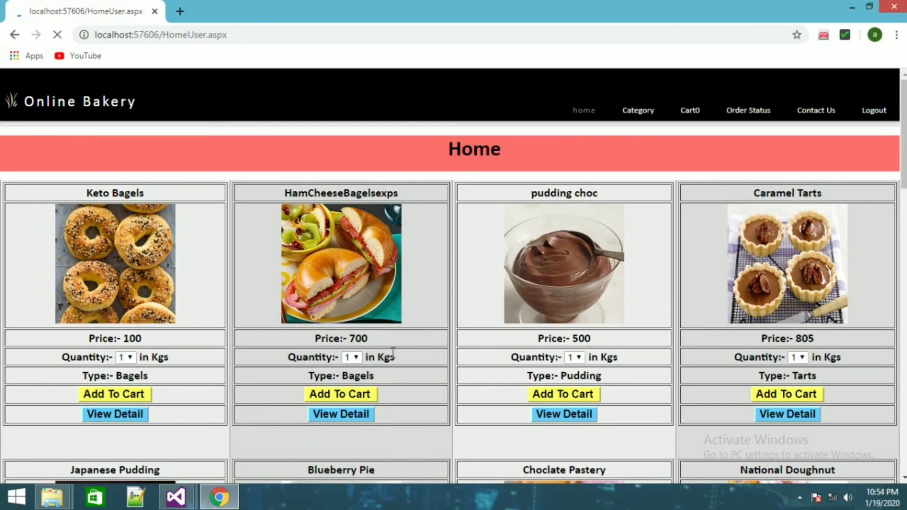
Open Order Status to see the bagel order's Work In progress reply for 22nd January.
scroll(348, 329, down, 10)
scroll(346, 329, up, 7)
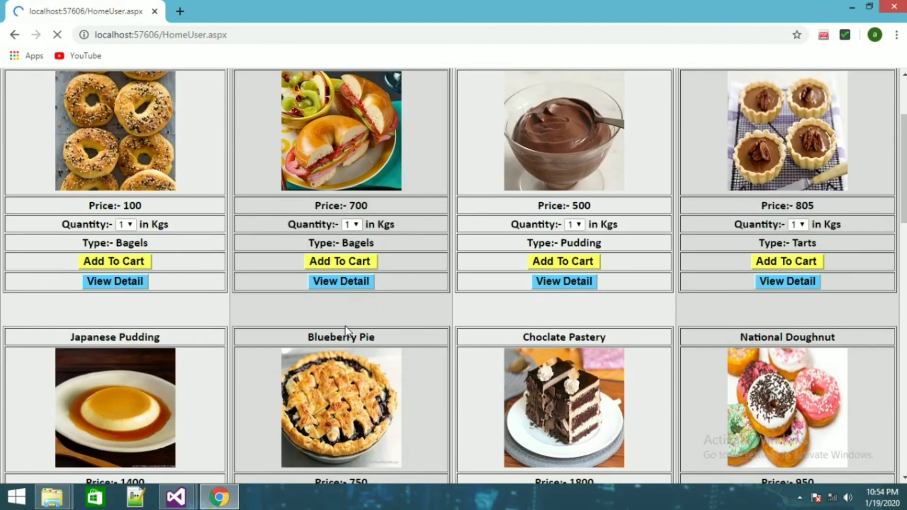
scroll(346, 329, up, 3)
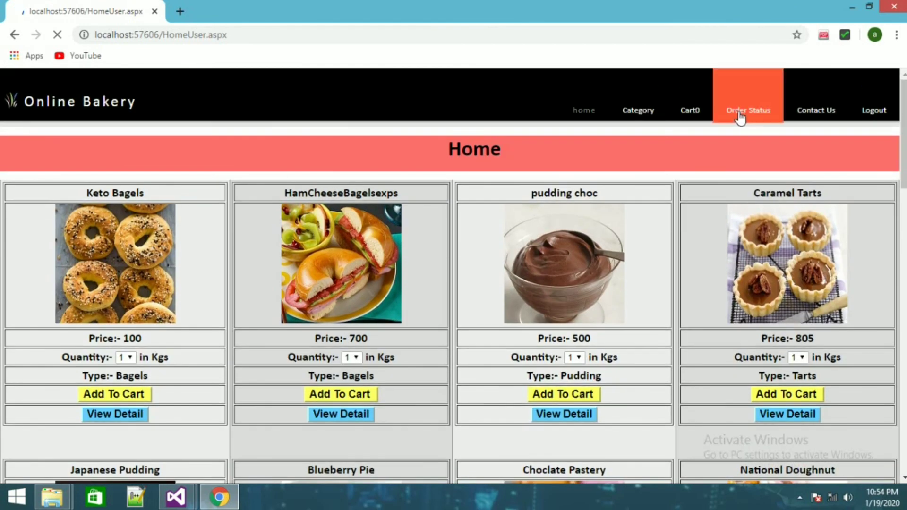
click(740, 117)
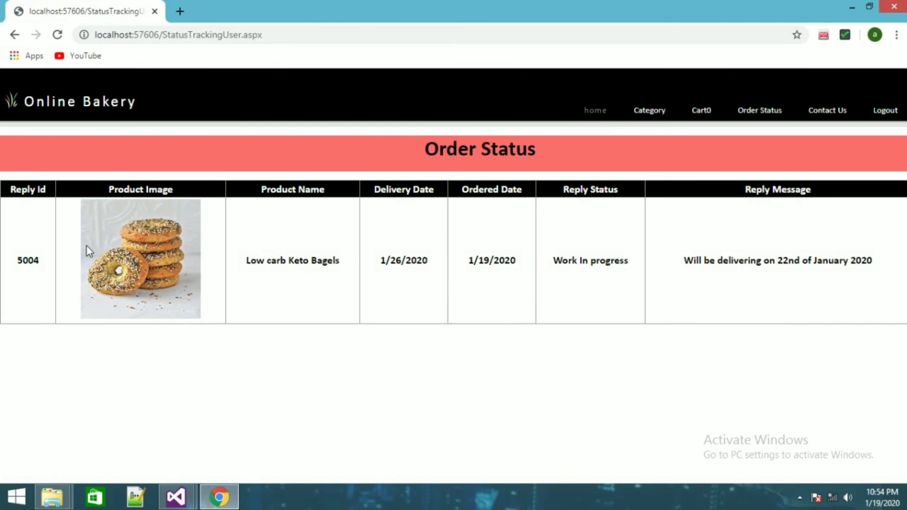
drag(7, 261, 41, 260)
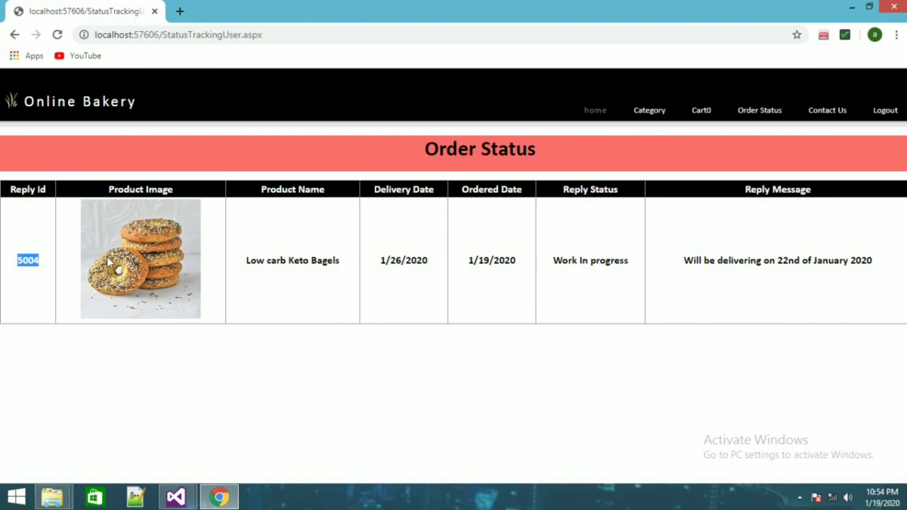
drag(262, 255, 245, 263)
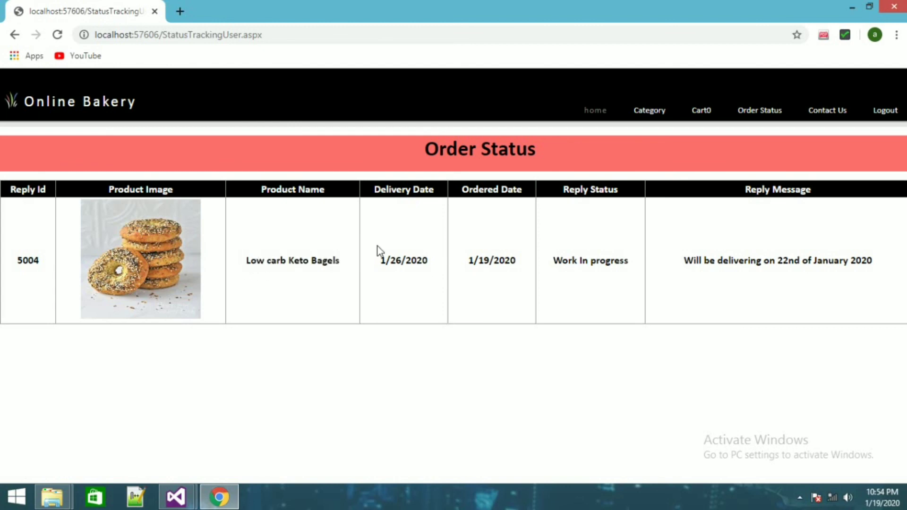
drag(378, 249, 500, 263)
click(472, 266)
drag(557, 261, 607, 260)
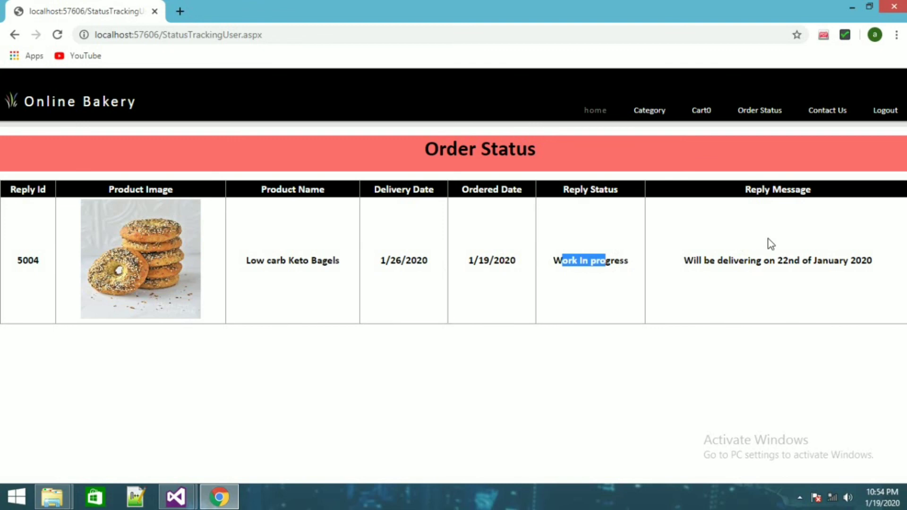
mouse_move(678, 265)
mouse_down()
mouse_move(864, 263)
mouse_move(683, 273)
mouse_up()
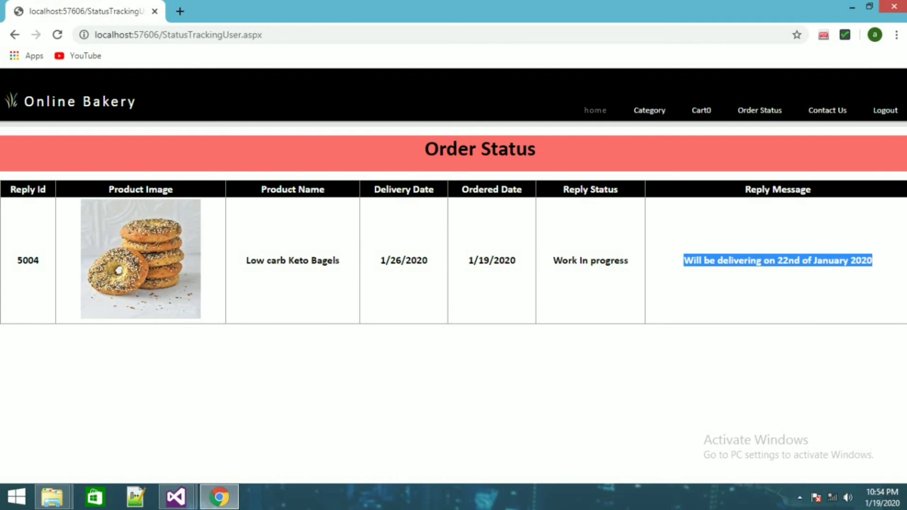
click(886, 112)
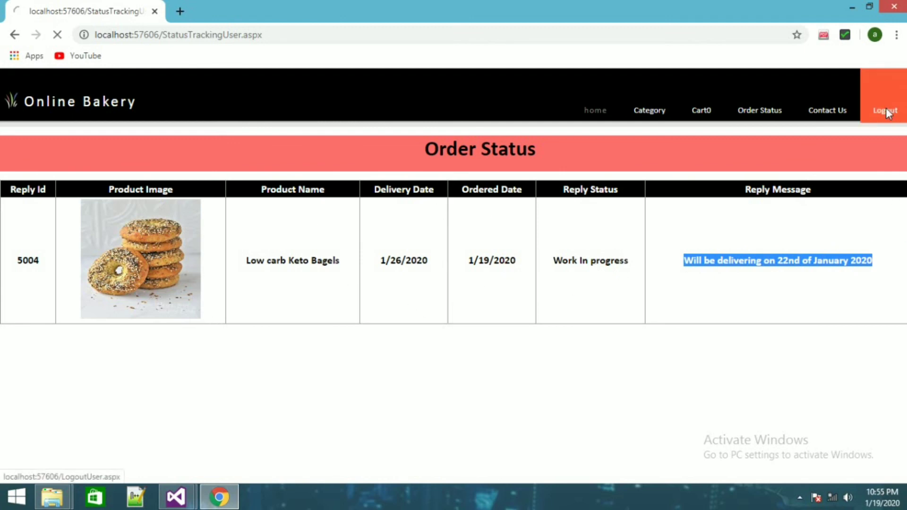